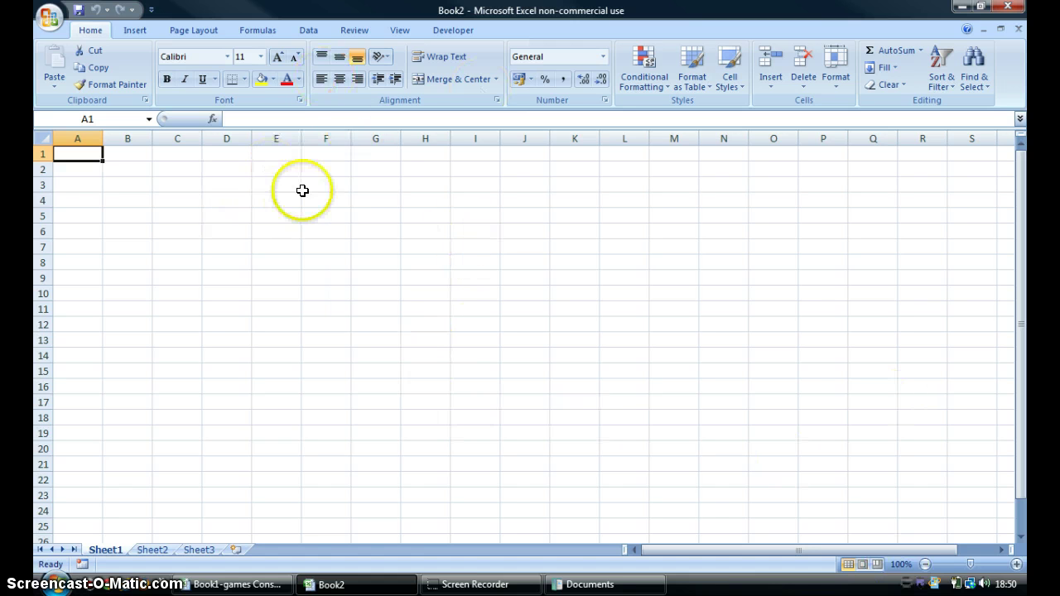
- Open the Documents folder, sort it by date modified, and maximize the window
left_click(15, 580)
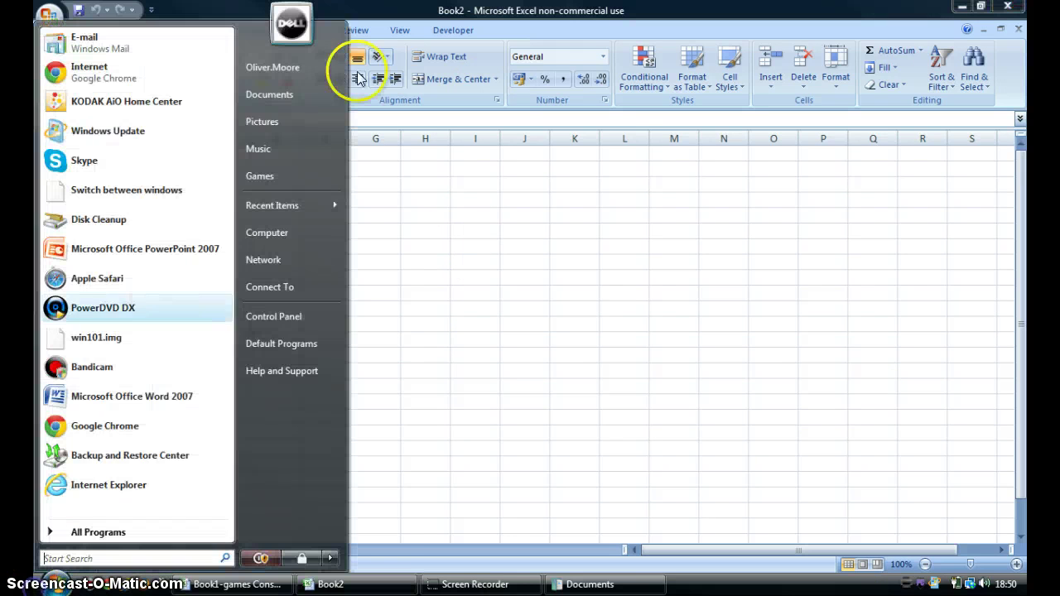
left_click(313, 94)
scroll(489, 215, "down", 10)
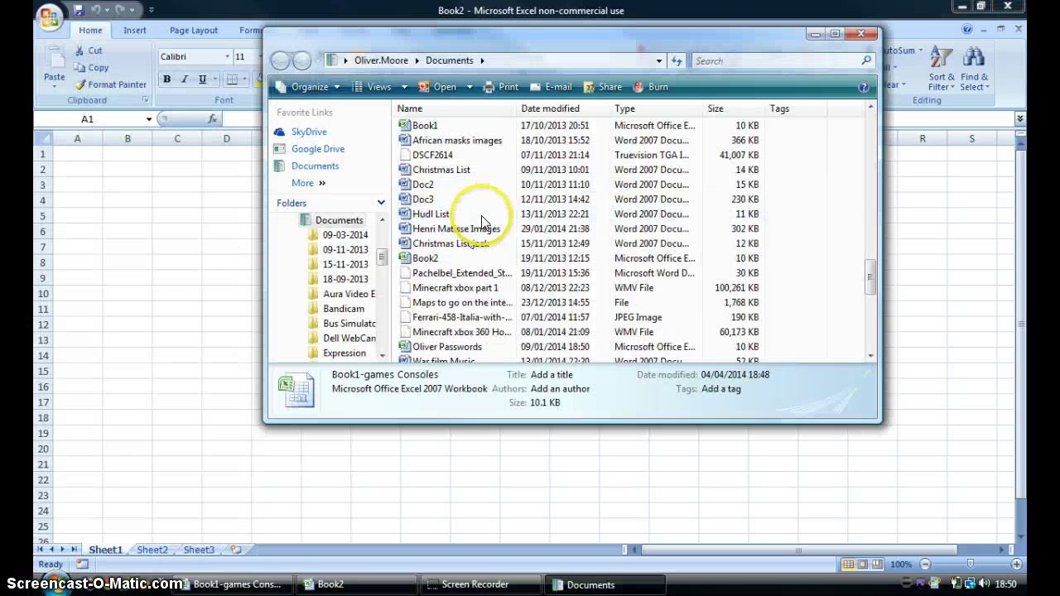
scroll(482, 222, "down", 7)
scroll(469, 220, "up", 3)
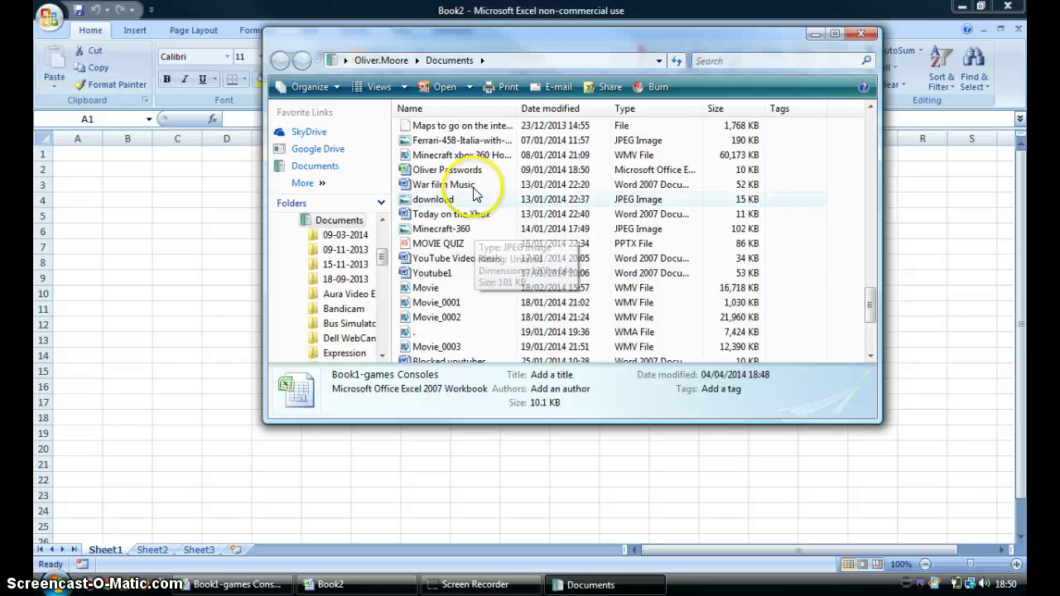
scroll(474, 193, "up", 15)
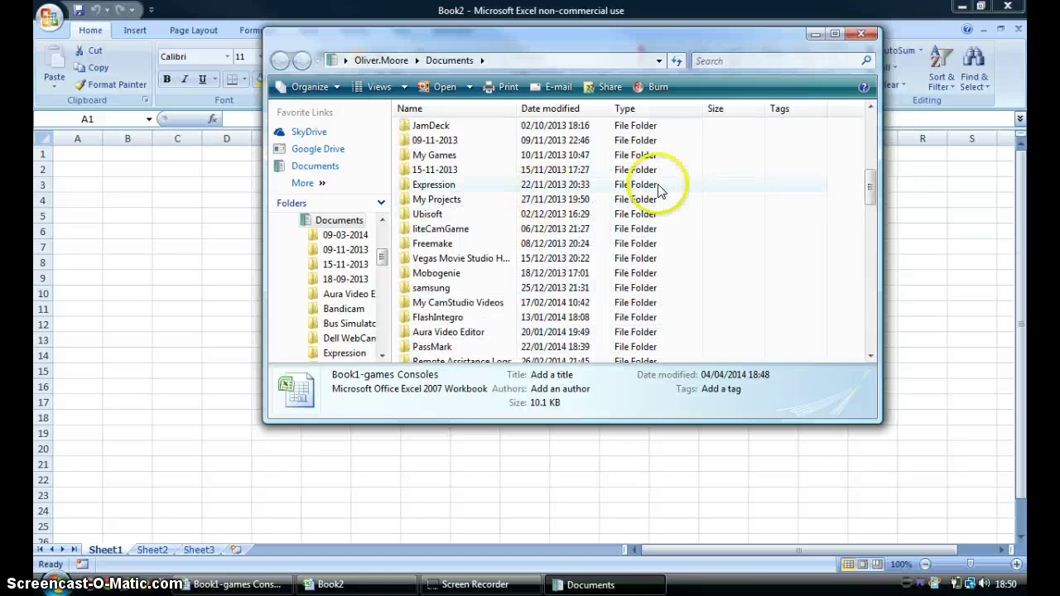
scroll(660, 190, "down", 15)
right_click(837, 125)
mouse_move(820, 160)
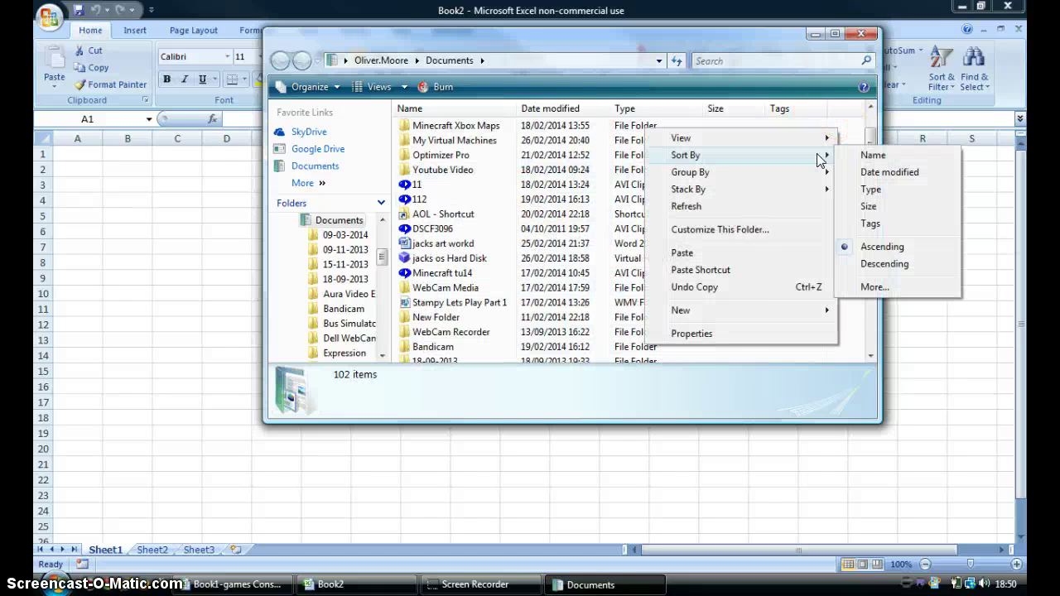
left_click(890, 172)
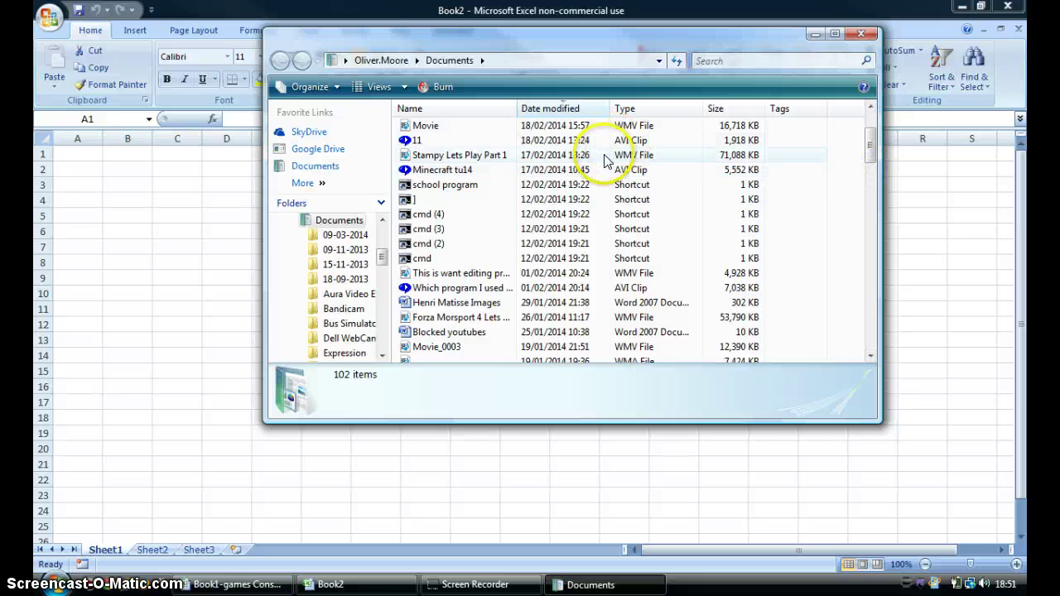
scroll(605, 161, "up", 2)
left_click(834, 34)
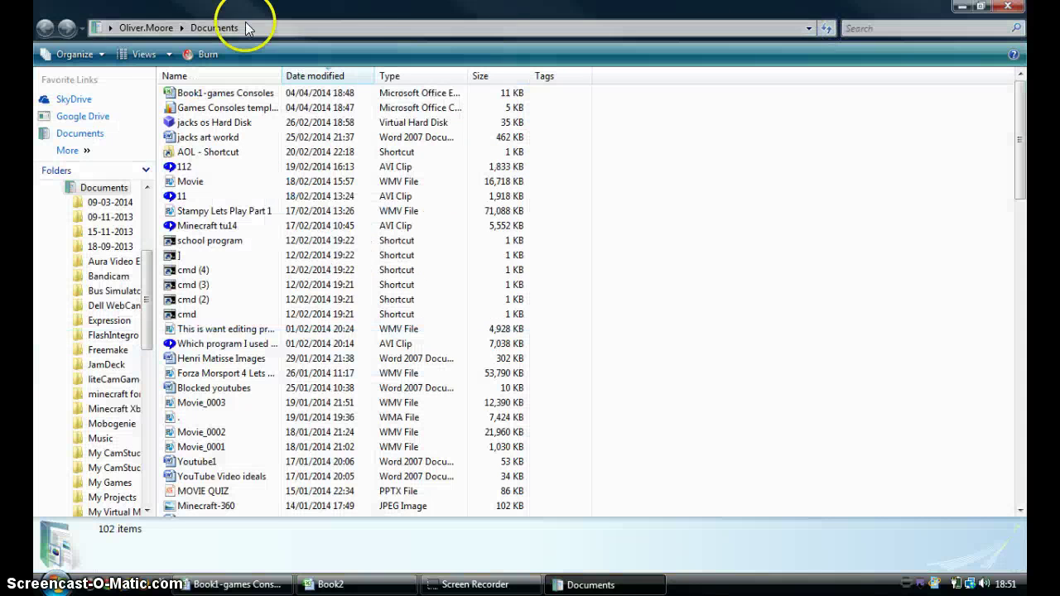
- Sort the Desktop folder by date modified as well, then return to Documents
left_click(146, 28)
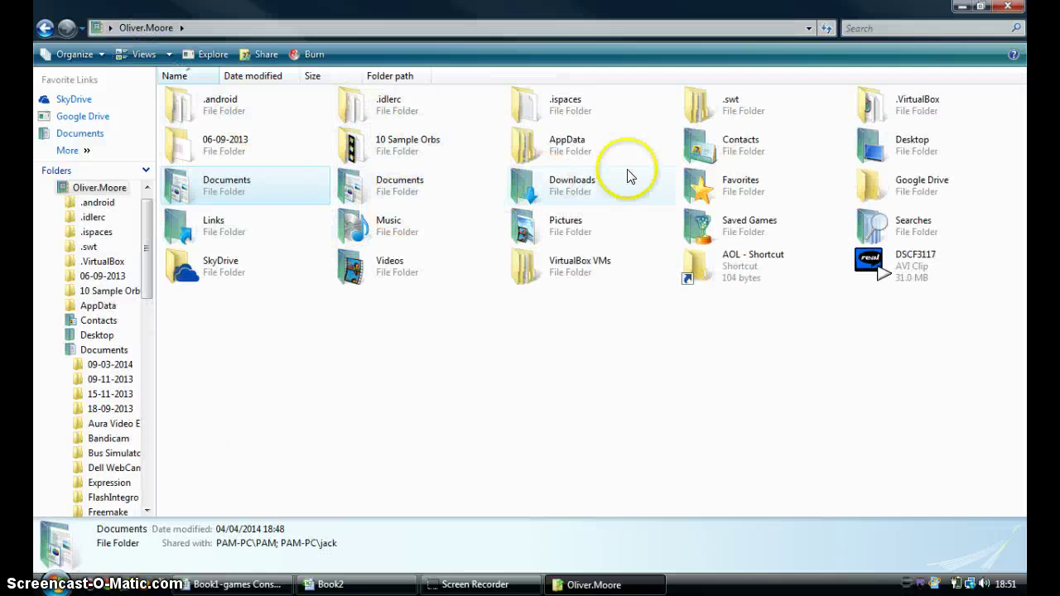
double_click(870, 145)
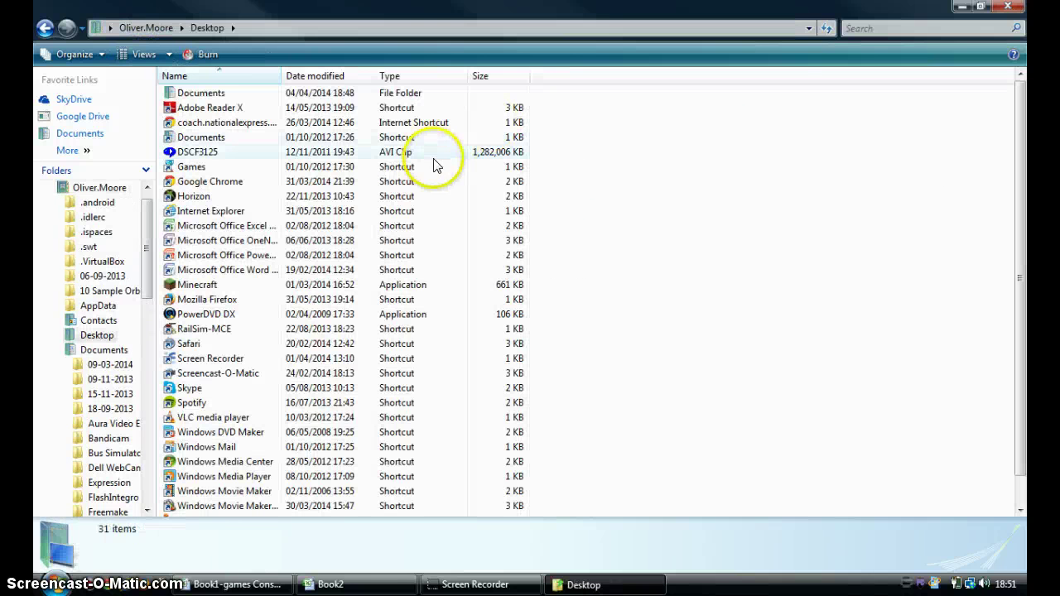
right_click(793, 101)
mouse_move(828, 135)
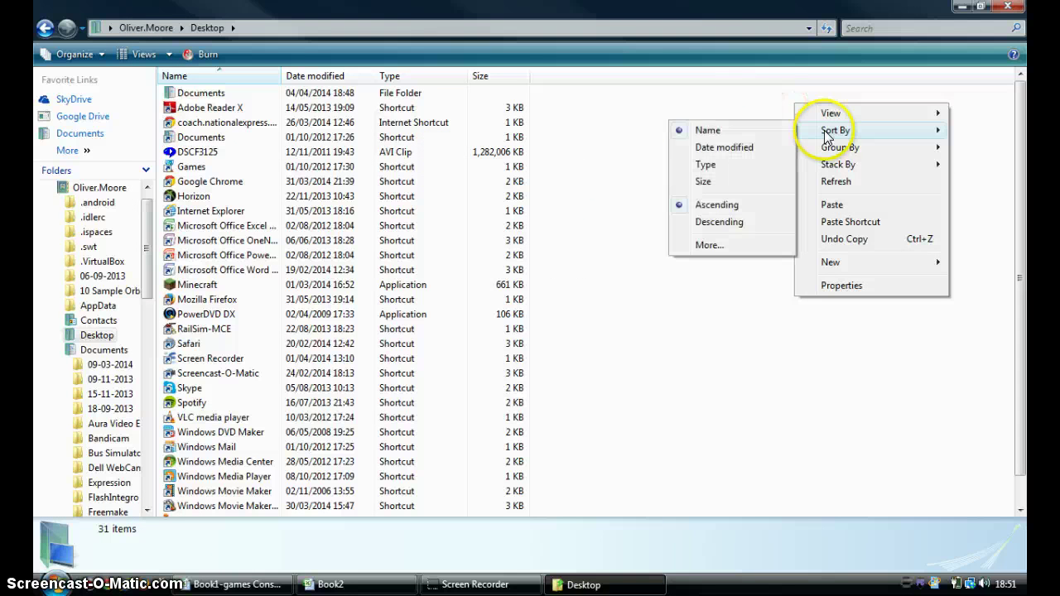
left_click(731, 147)
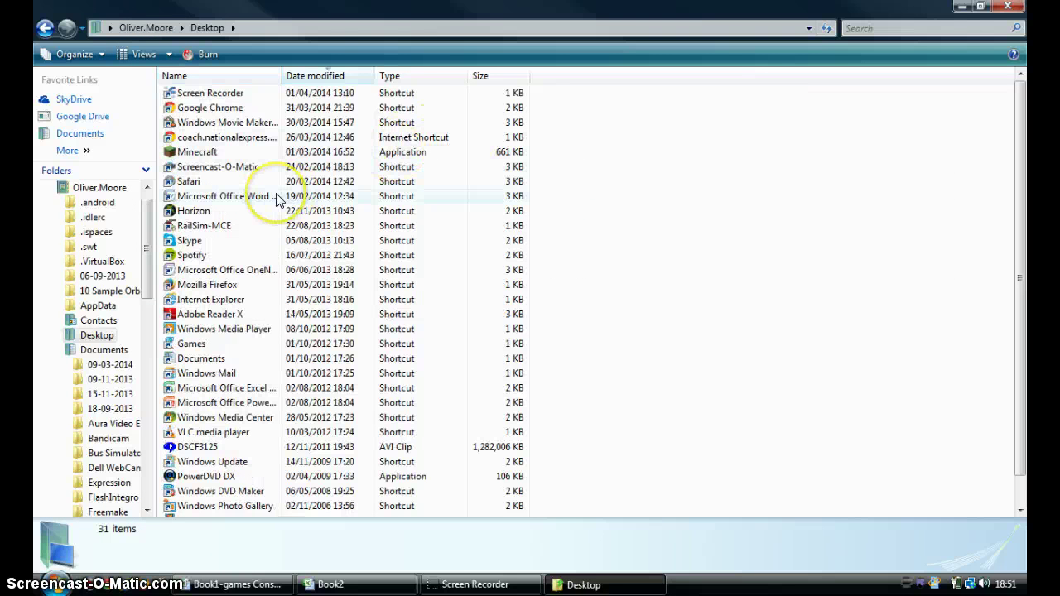
key("BackSpace")
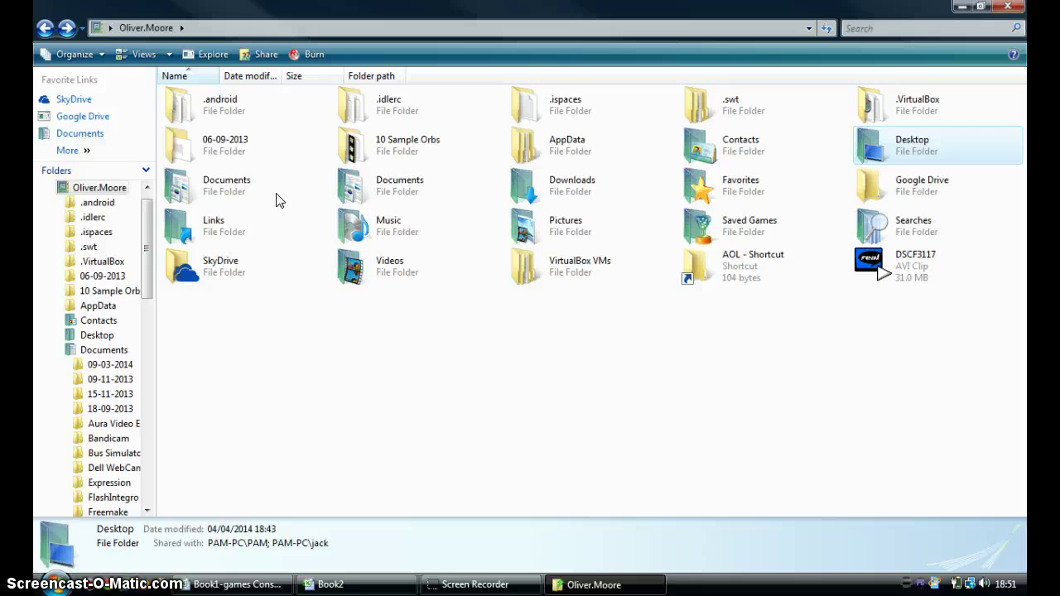
double_click(277, 198)
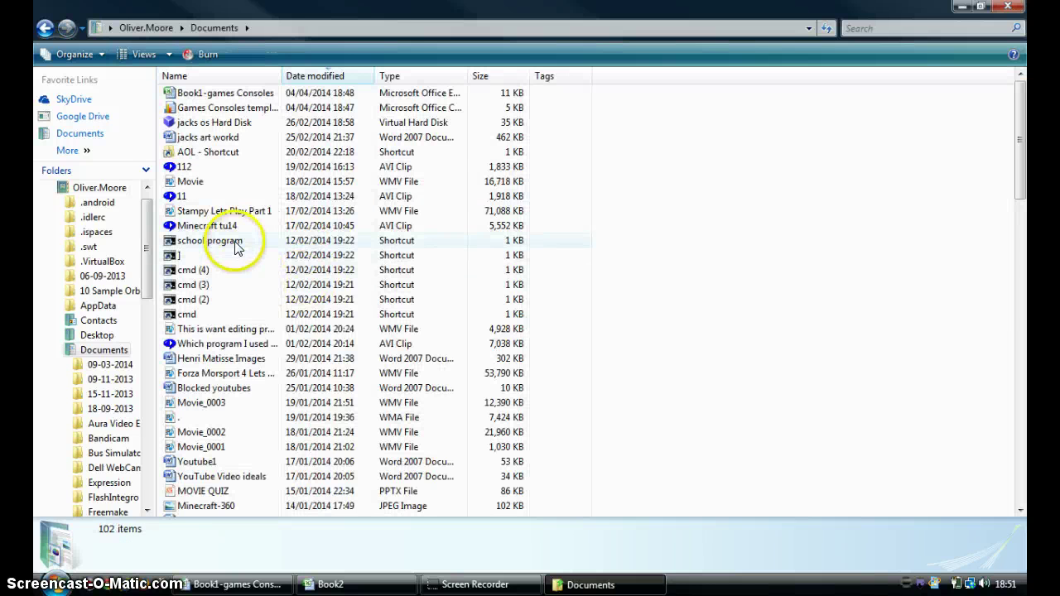
- Select the Games Consoles template, then close the Chrome window showing the CRTX help page
left_click(274, 107)
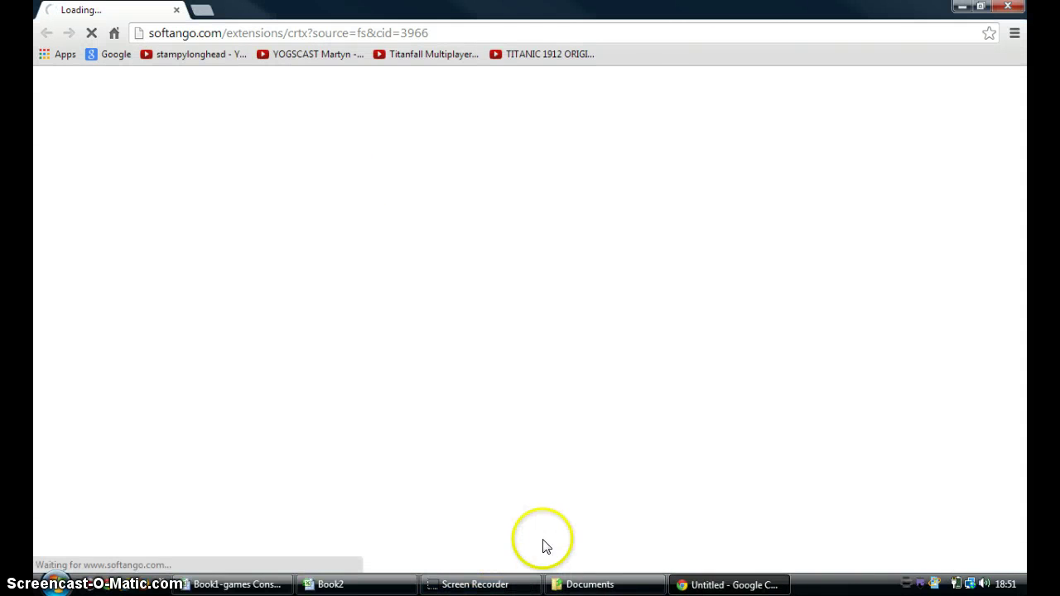
right_click(709, 585)
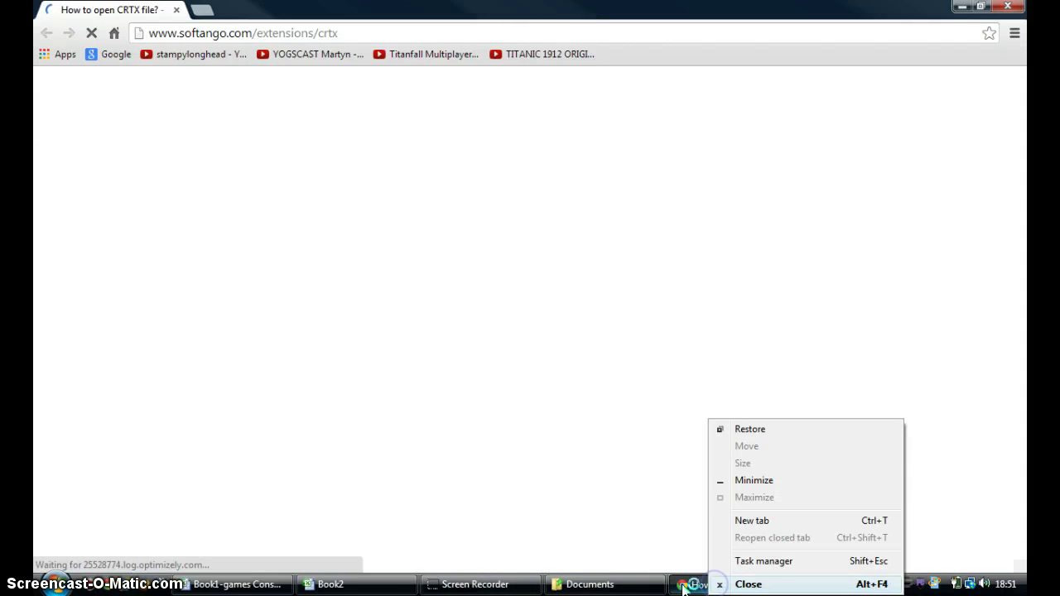
left_click(748, 585)
left_click(335, 585)
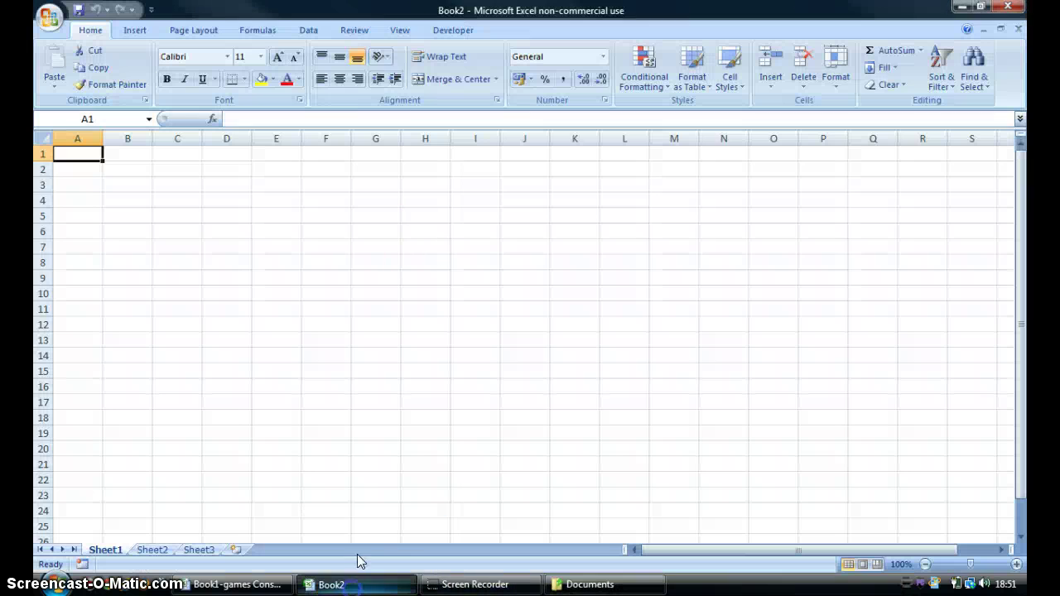
left_click(236, 585)
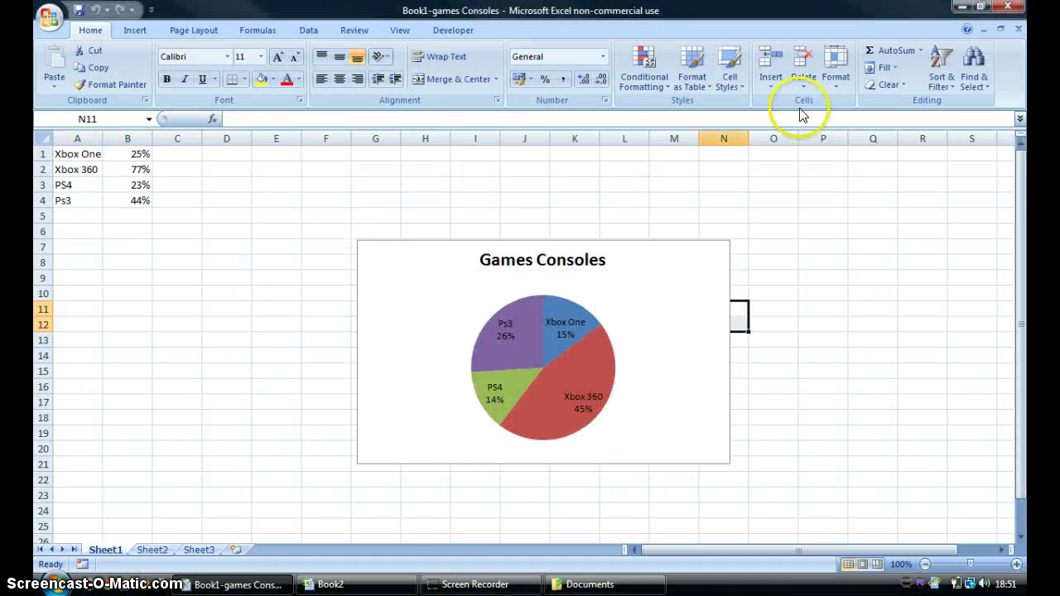
left_click(331, 583)
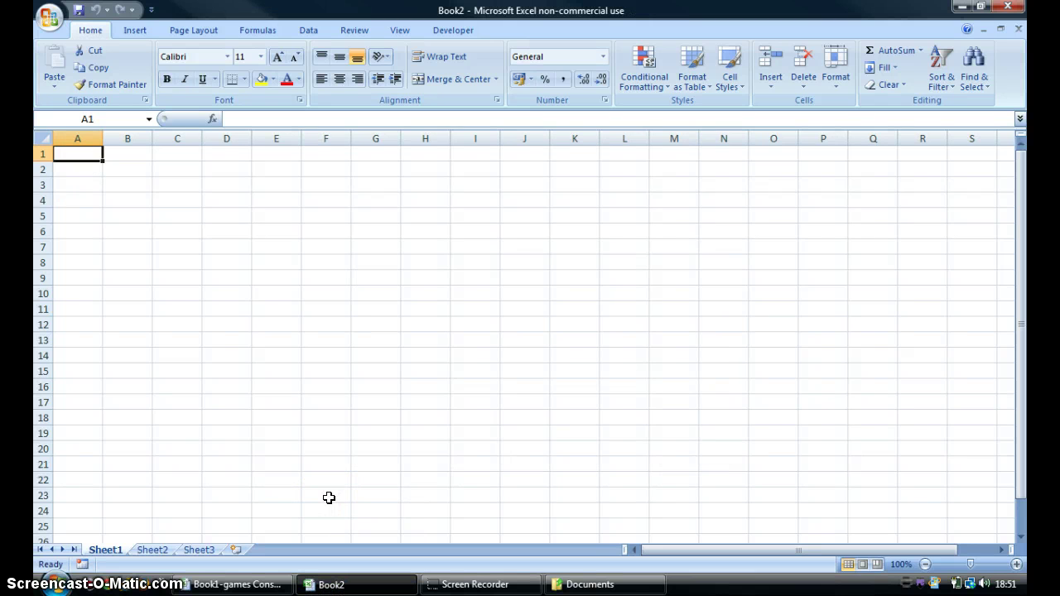
left_click(245, 583)
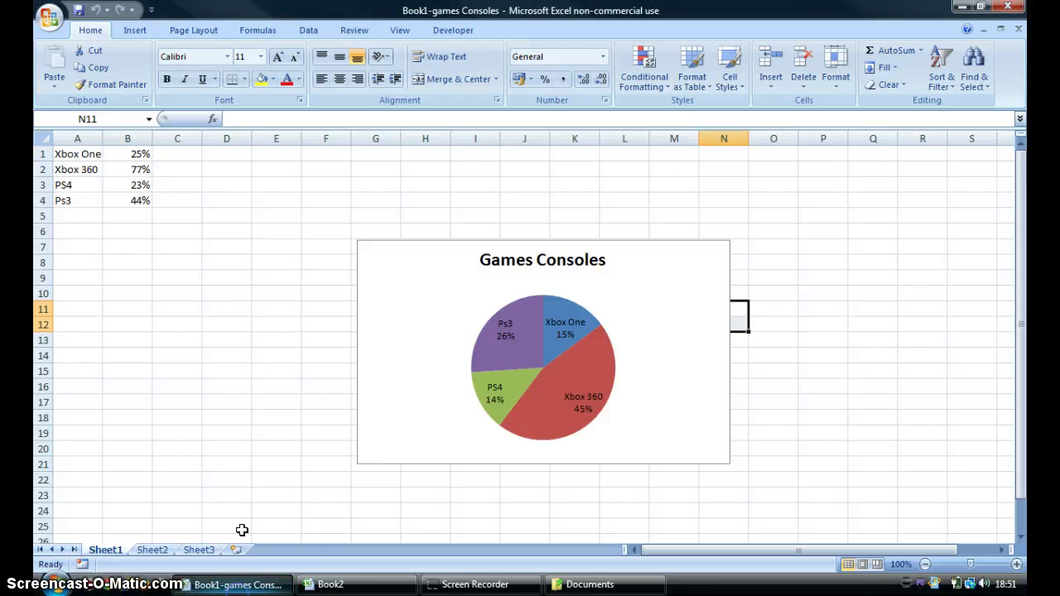
left_click(153, 551)
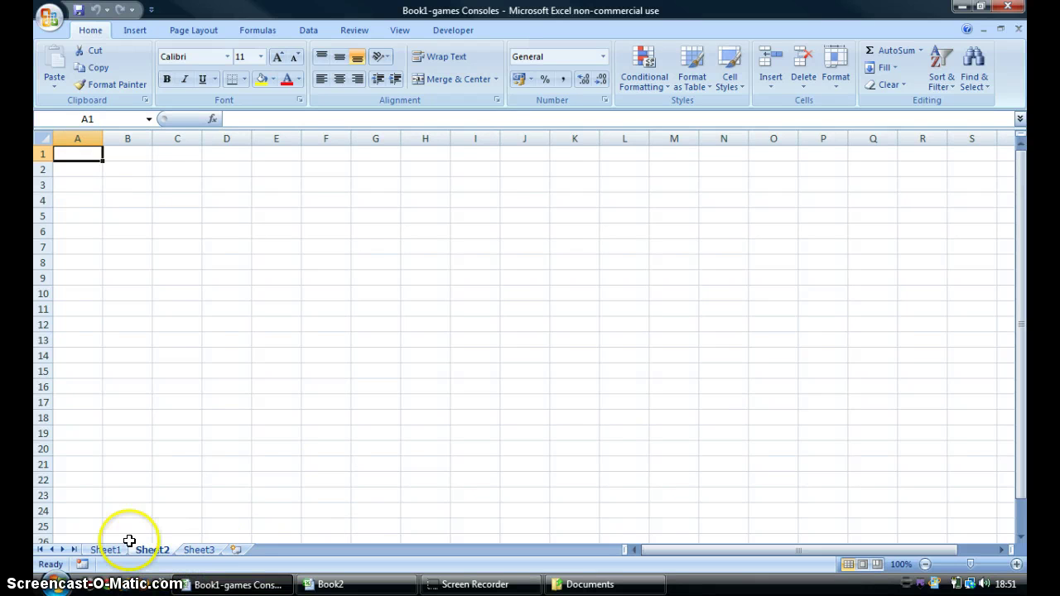
left_click(103, 550)
left_click(272, 583)
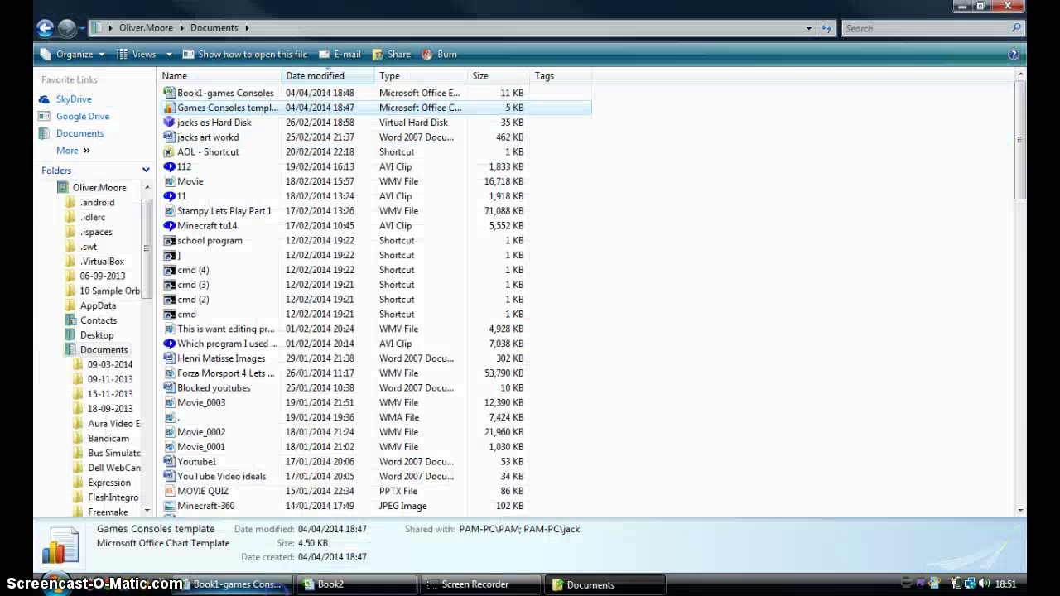
left_click(331, 584)
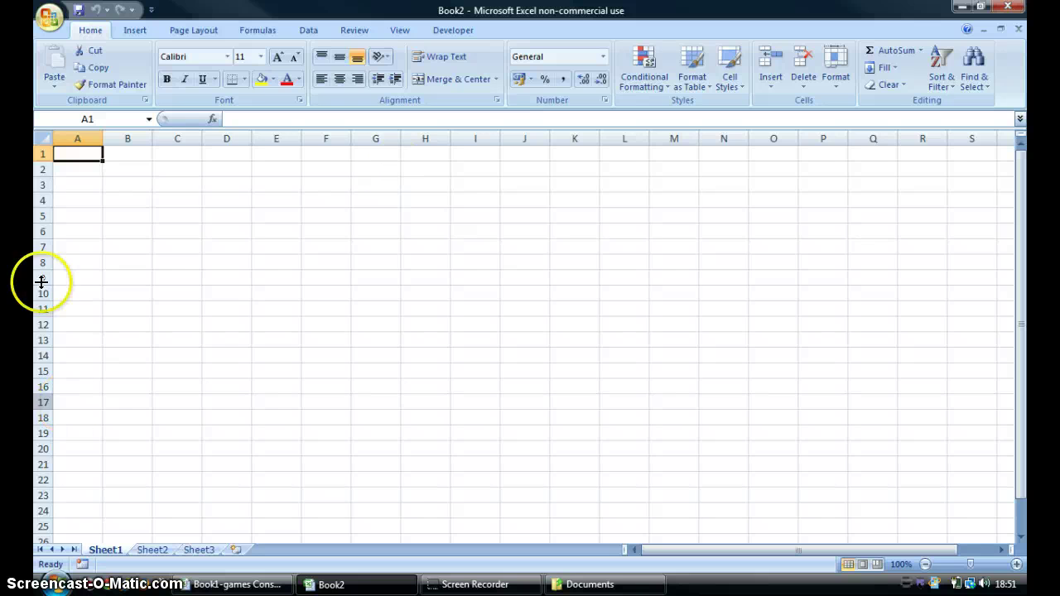
- Enter the first console name, Xbox 360, in cell A1
type("X")
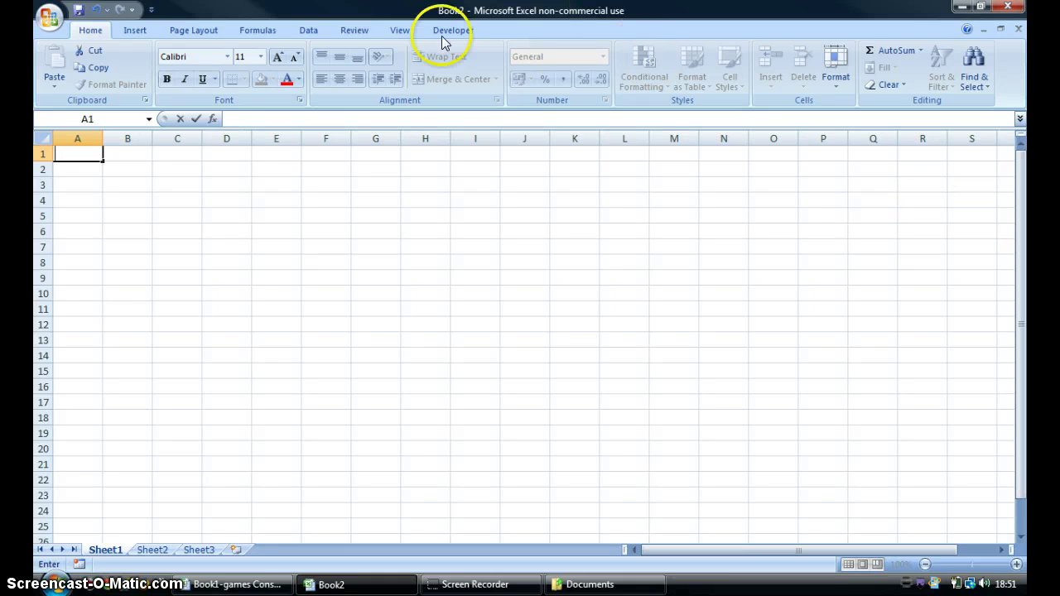
left_click(134, 153)
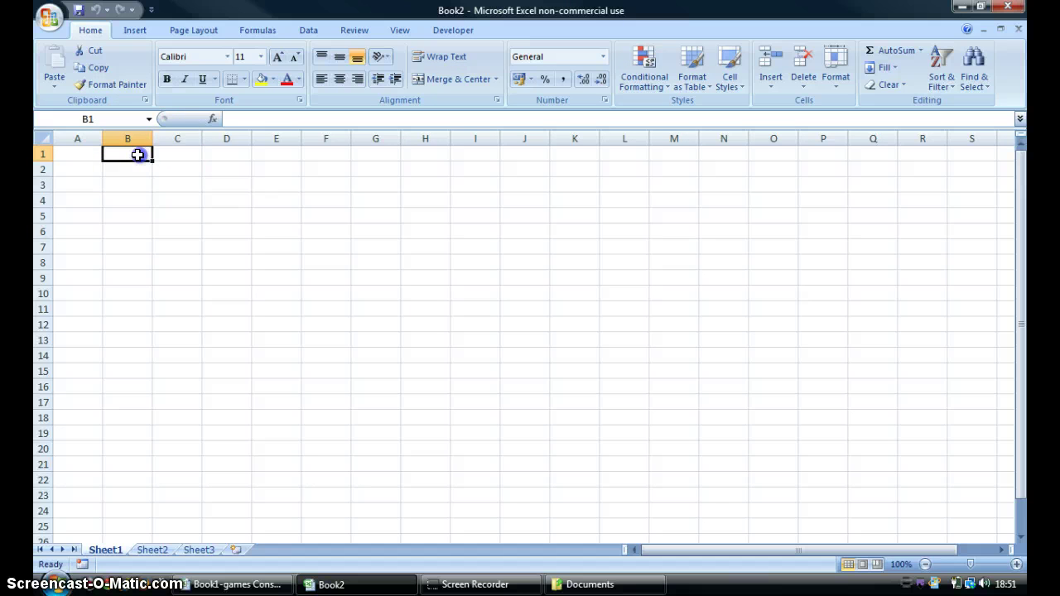
left_click(190, 155)
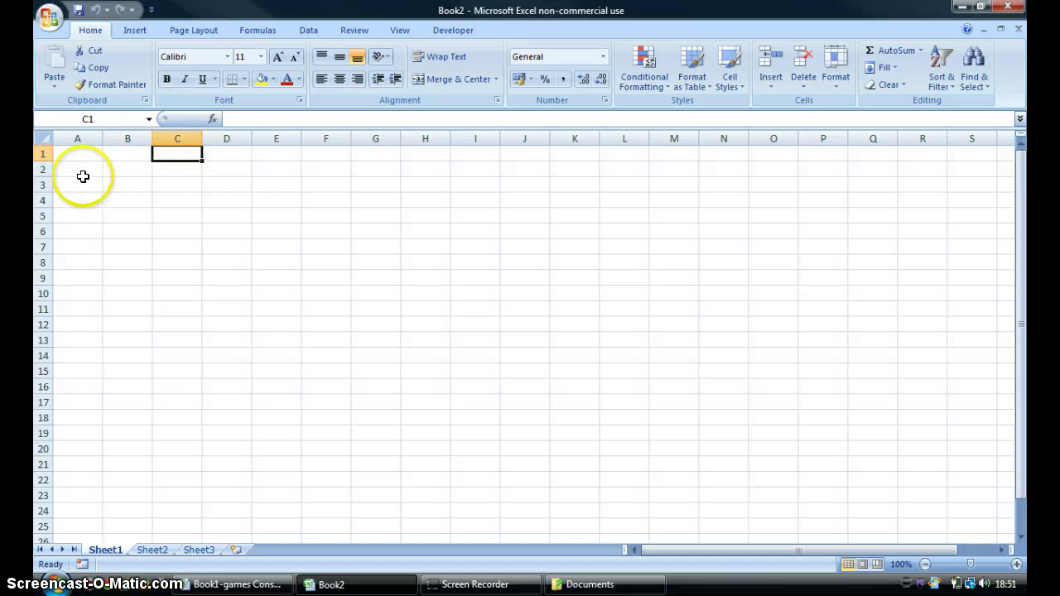
left_click(80, 293)
left_click(73, 192)
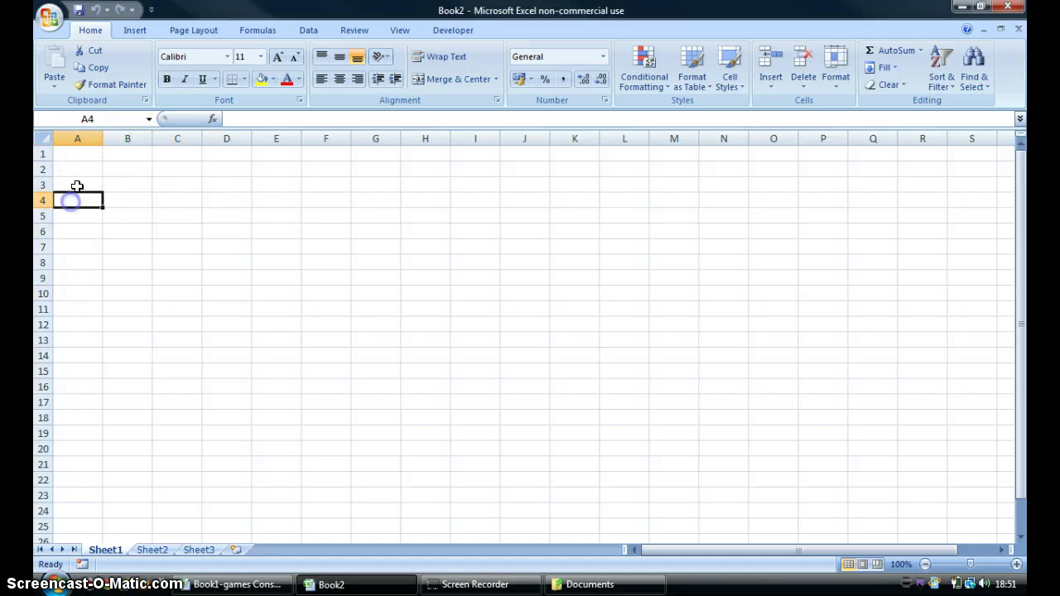
left_click(85, 153)
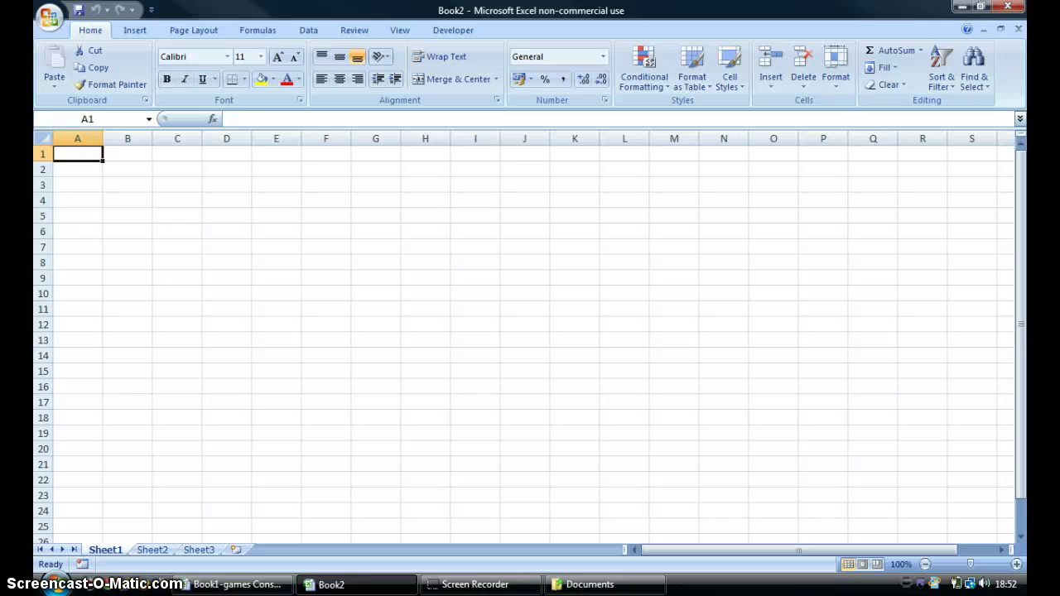
type("X")
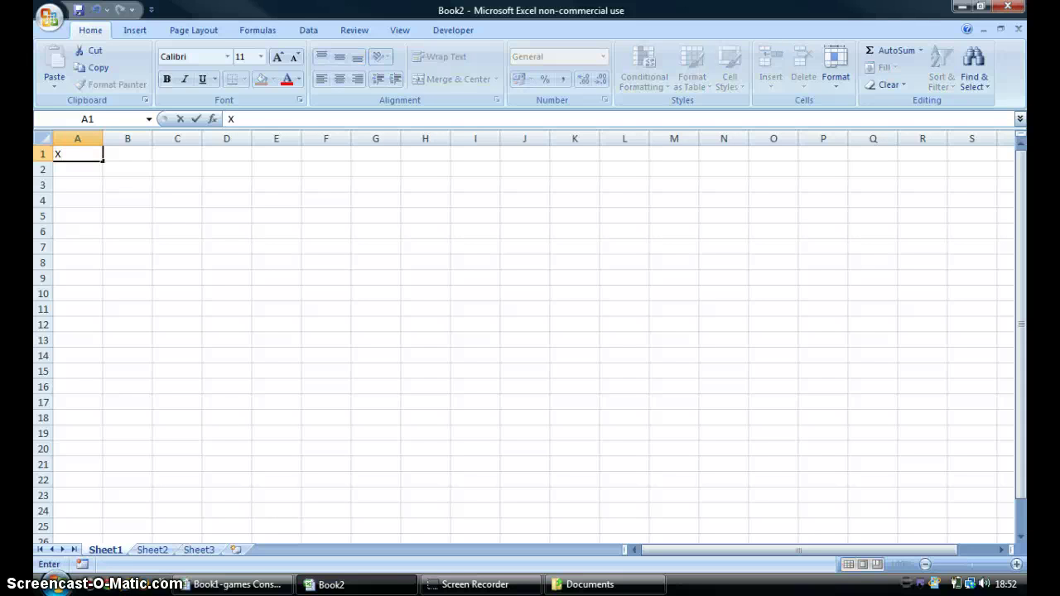
key("Caps_Lock")
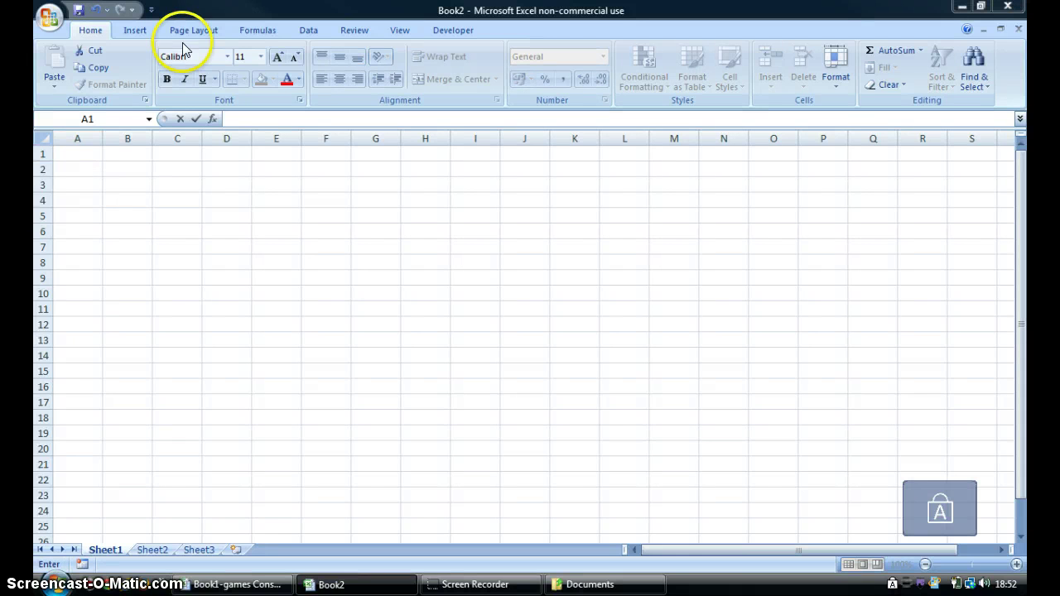
left_click(71, 153)
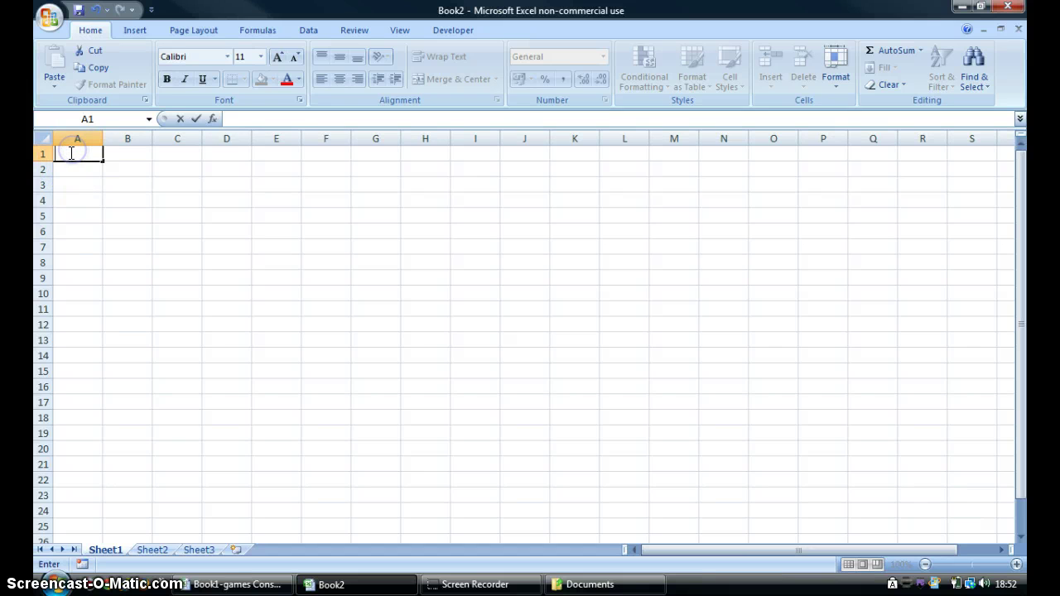
key("Tab")
left_click(71, 154)
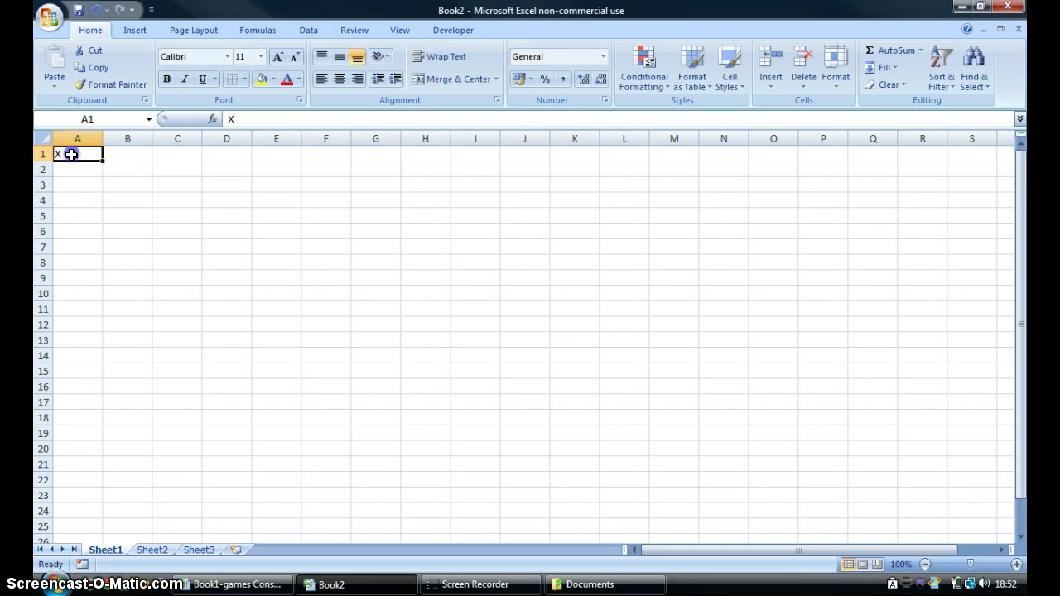
double_click(71, 154)
left_click(247, 112)
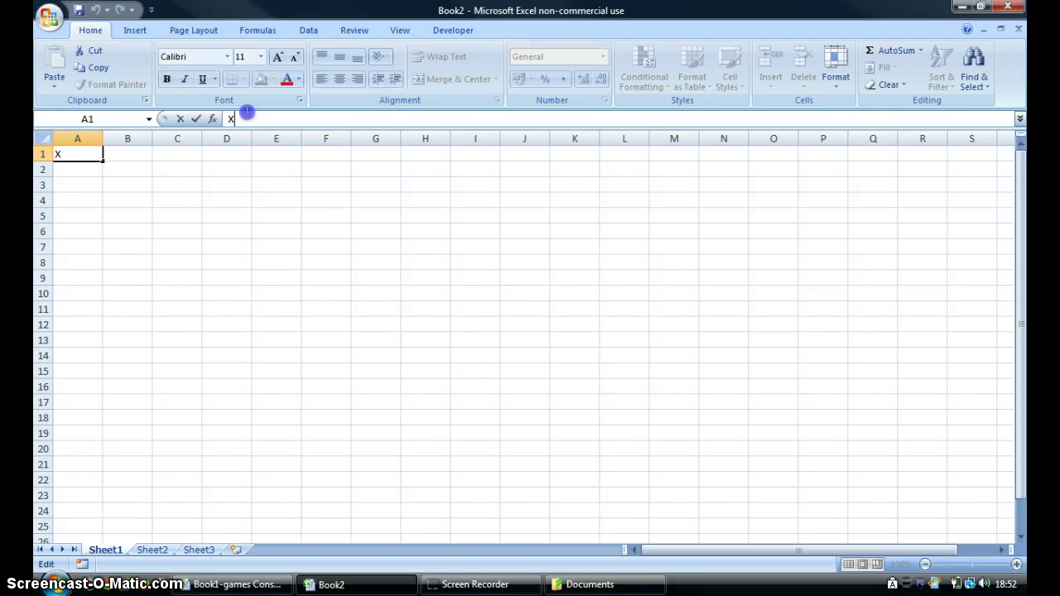
key("Caps_Lock")
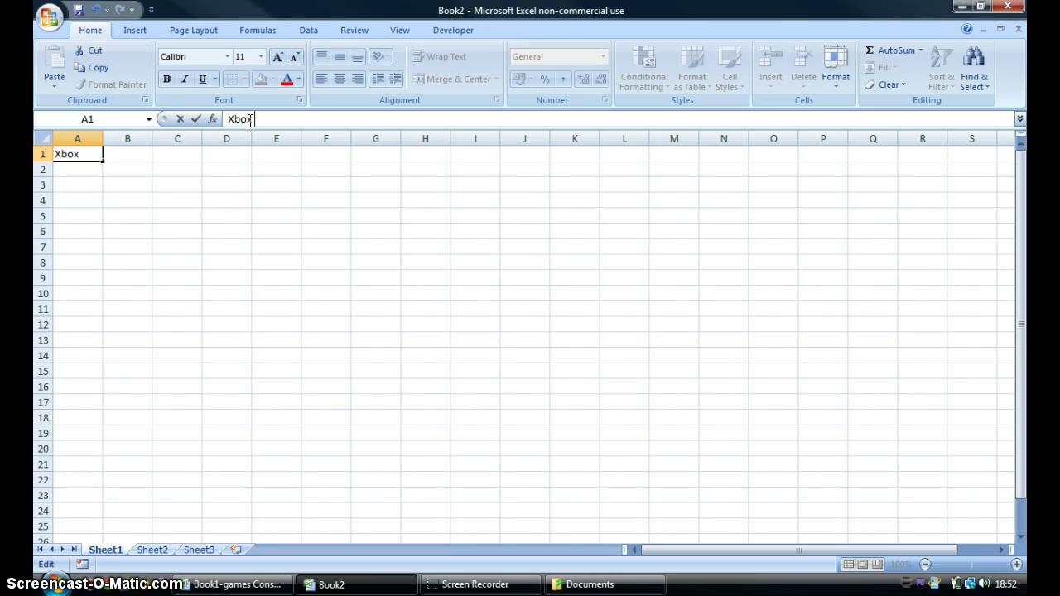
- Fill cells A2 to A4 with Xbox One, PS3 and PS4
left_click(82, 172)
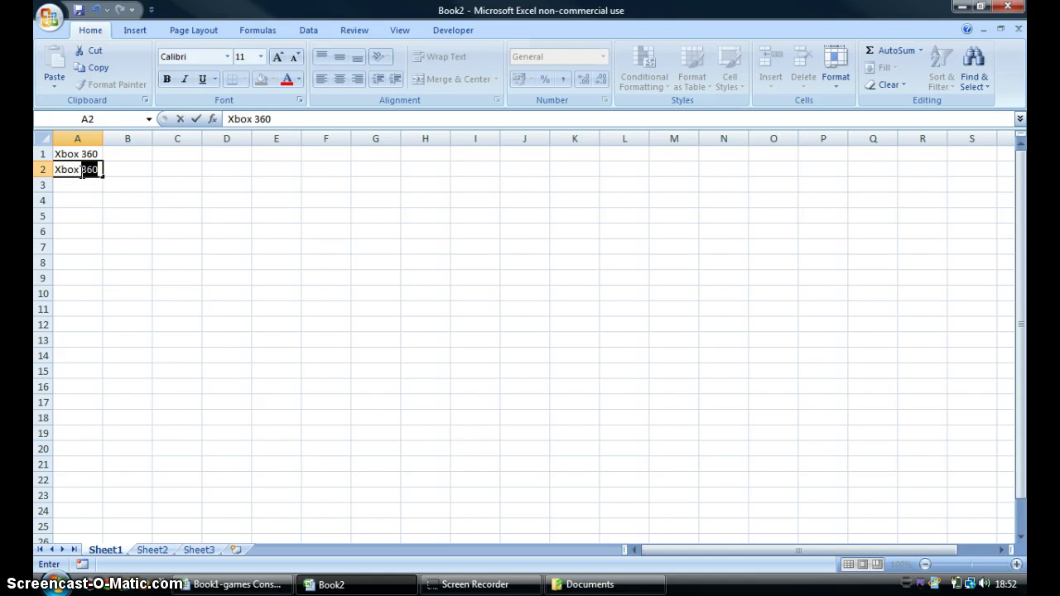
left_click(75, 187)
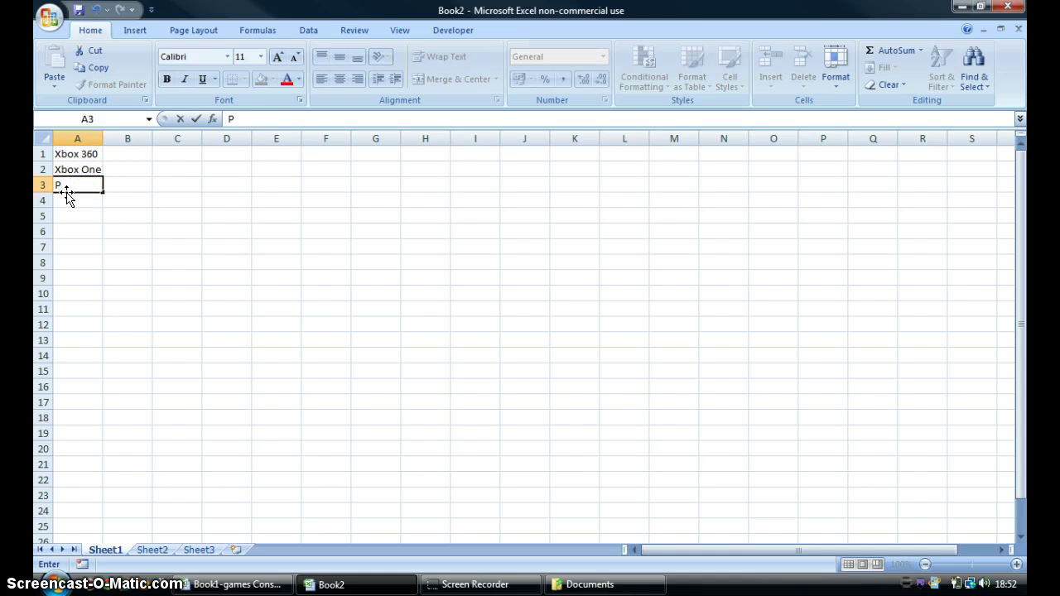
key("Return")
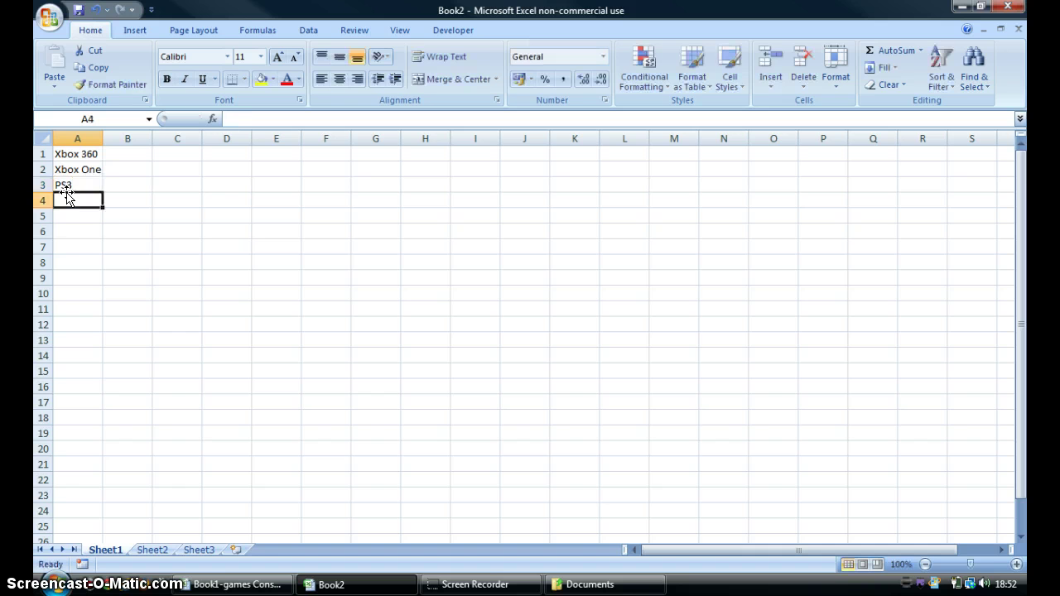
type("PS4")
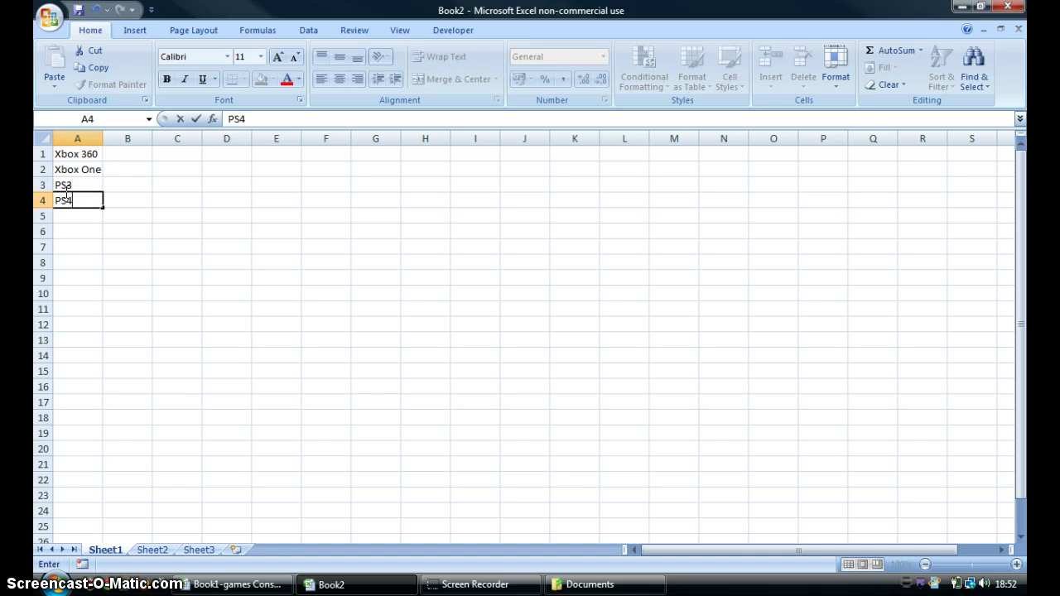
left_click(123, 156)
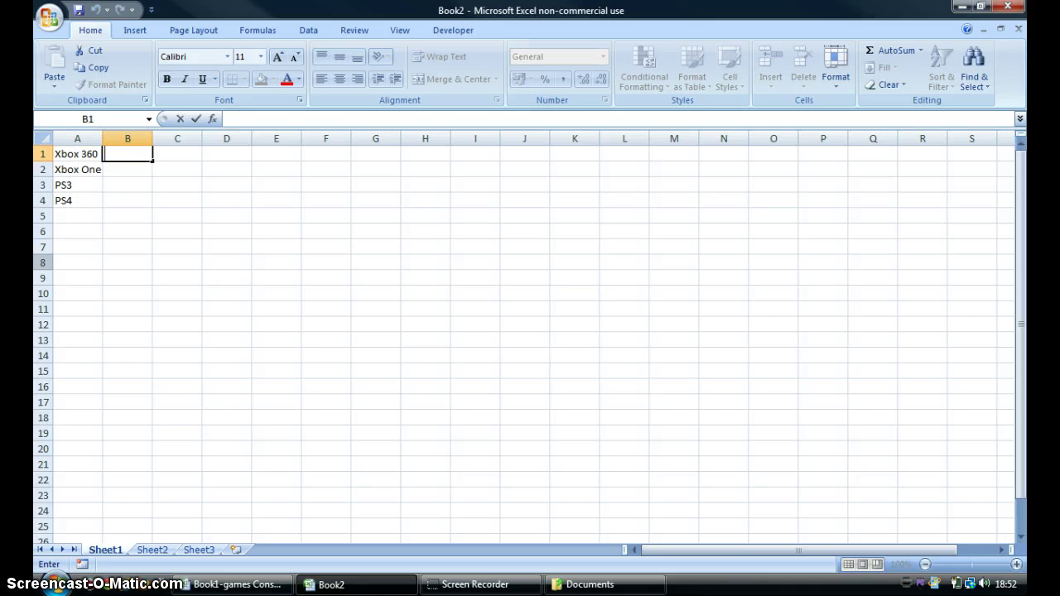
- Enter the values 45, 42, 88 and 11 into cells B1 to B4
type("45")
left_click(135, 169)
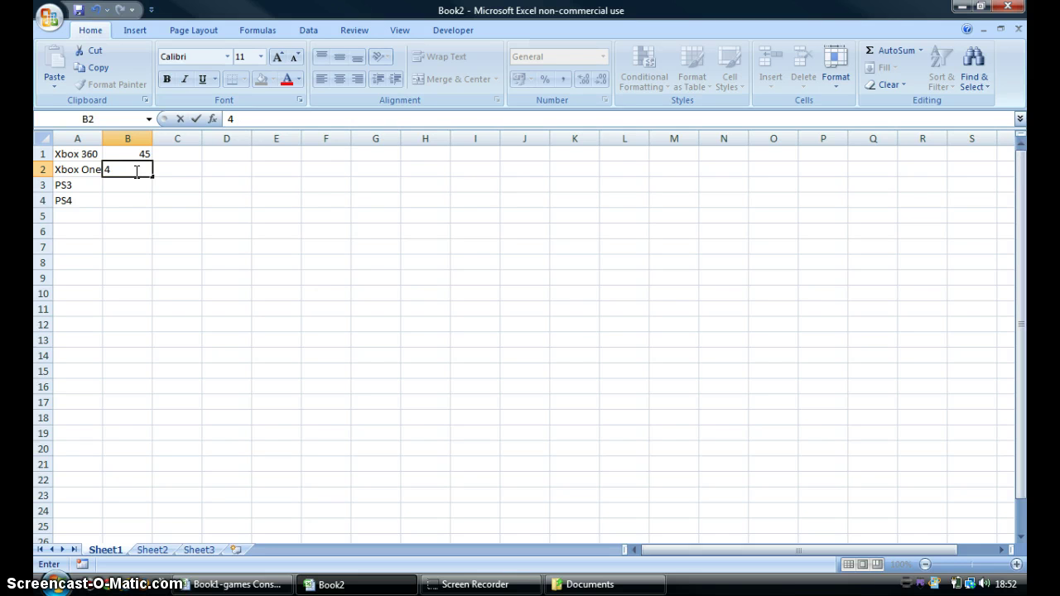
type("42")
left_click(114, 186)
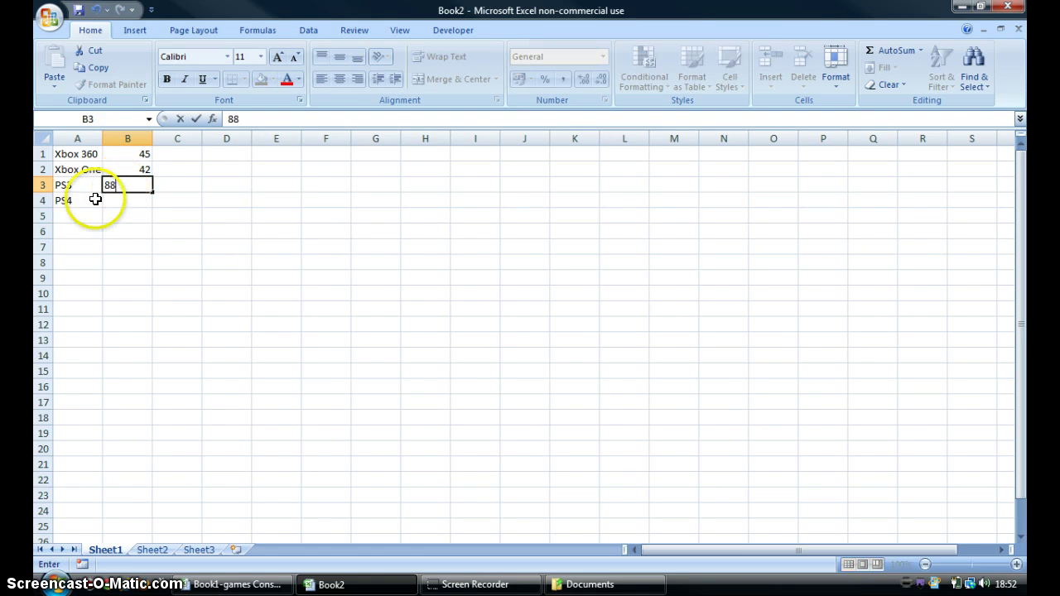
left_click(126, 199)
double_click(130, 198)
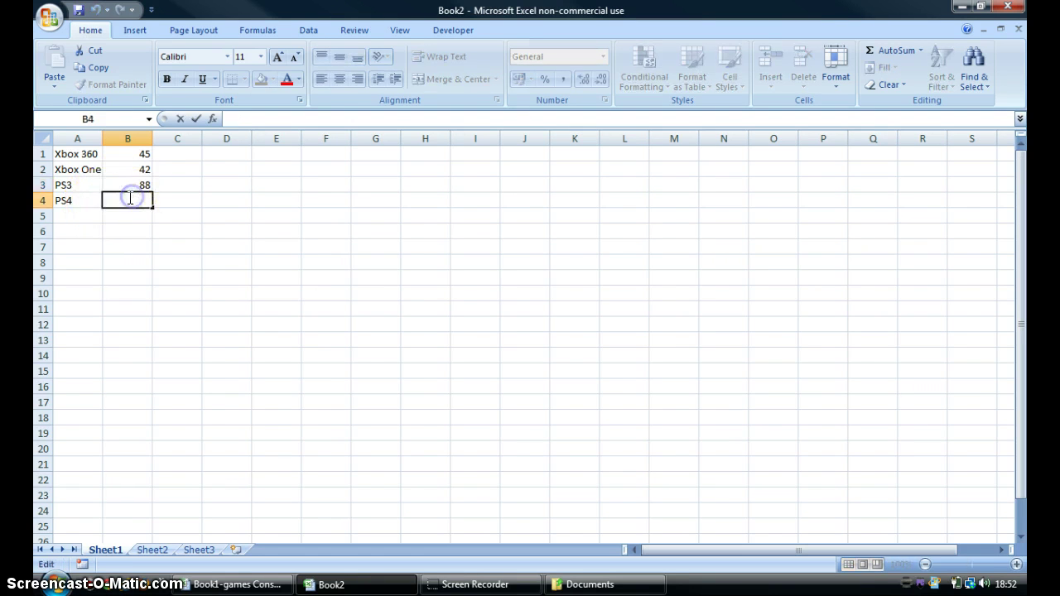
left_click_drag(274, 387, 274, 402)
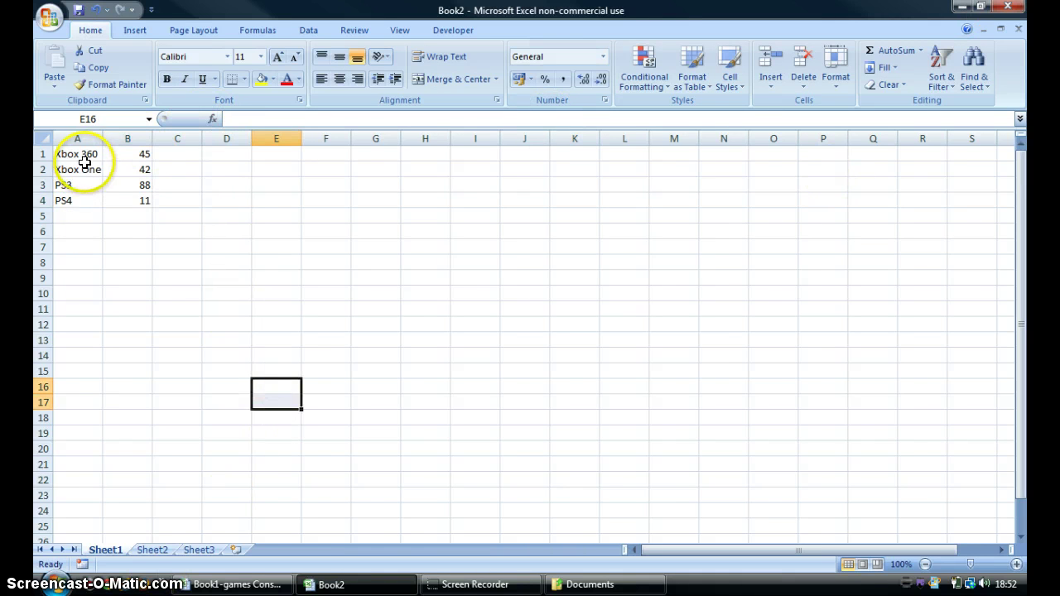
- Chart A1:B4 as a 2-D pie and apply Layout 1 for a title and percentage labels
left_click_drag(83, 155, 134, 194)
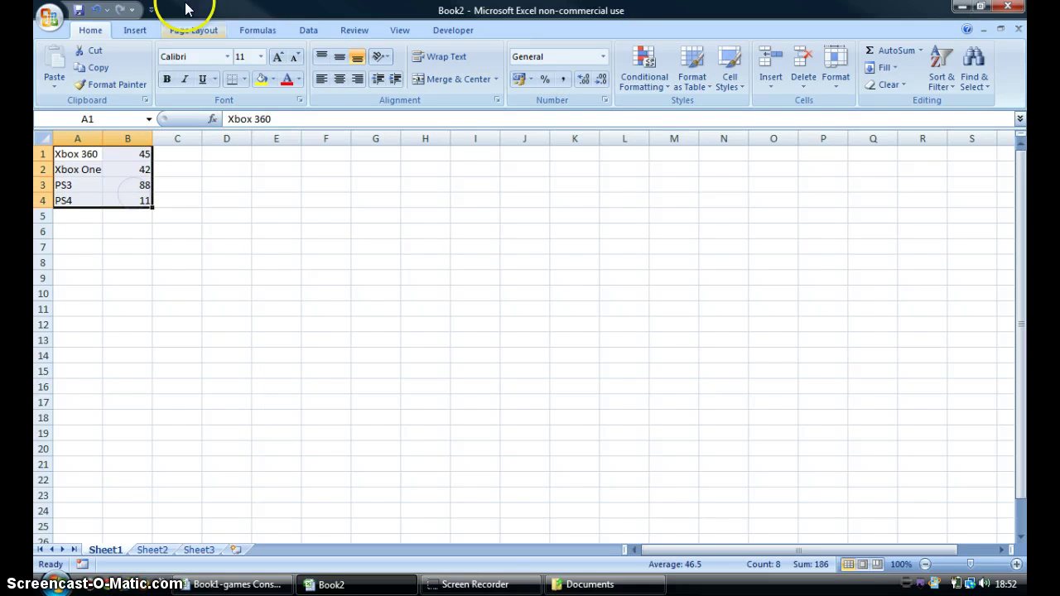
left_click(137, 30)
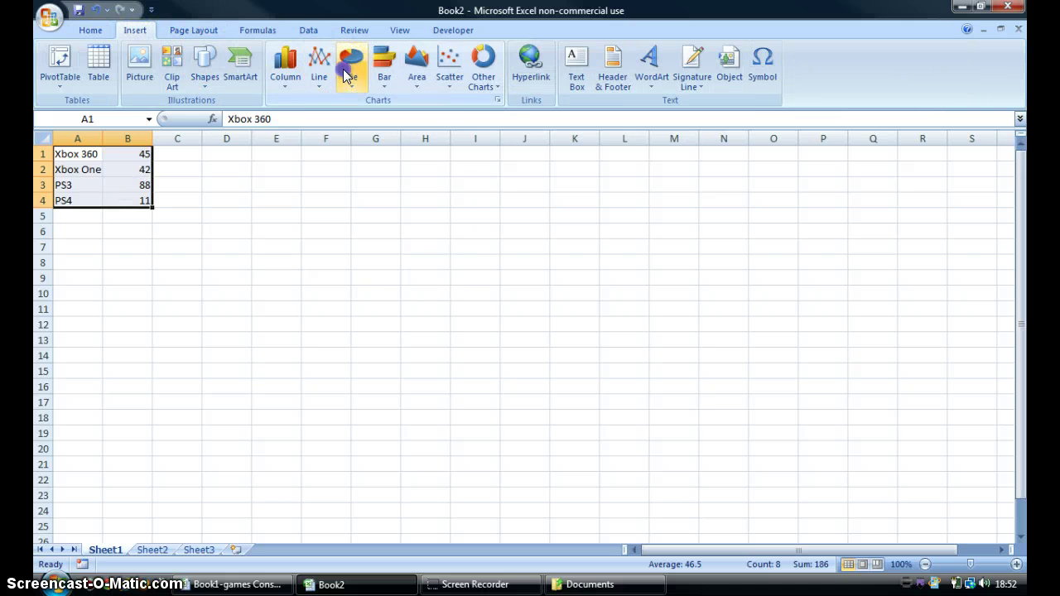
left_click(347, 74)
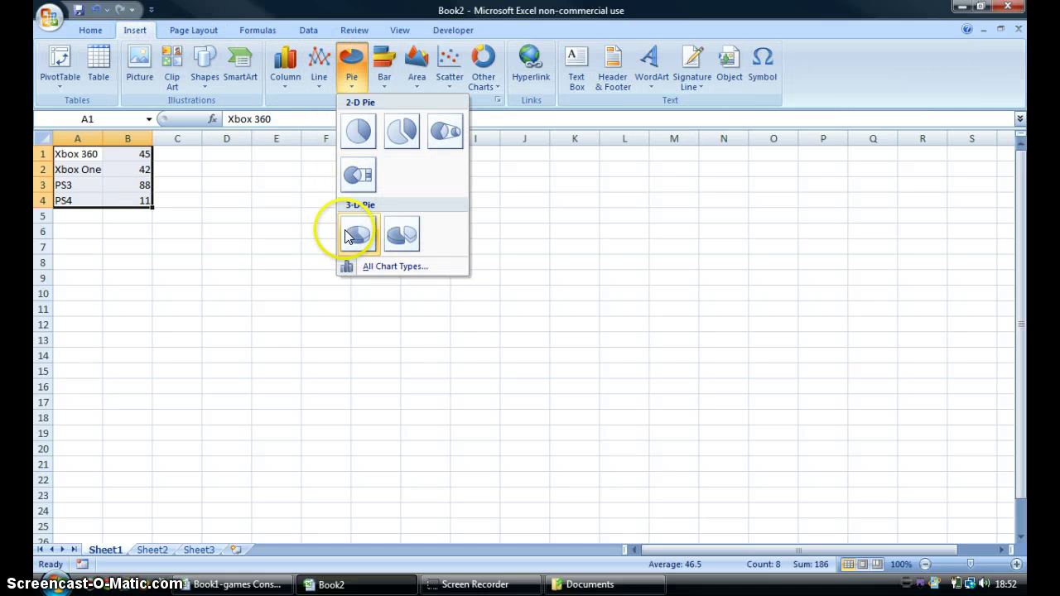
left_click(356, 143)
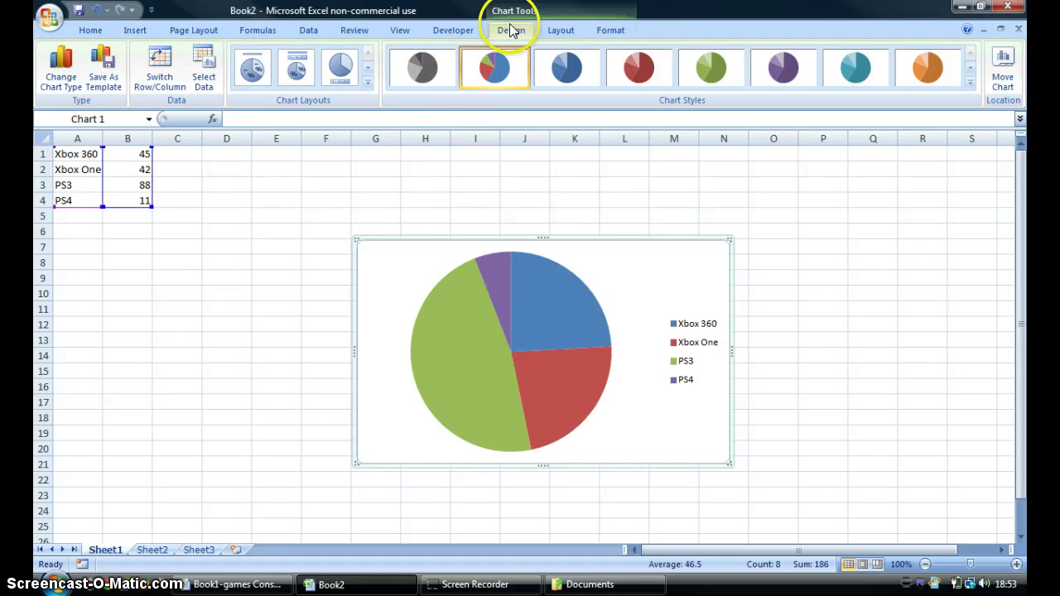
left_click(265, 71)
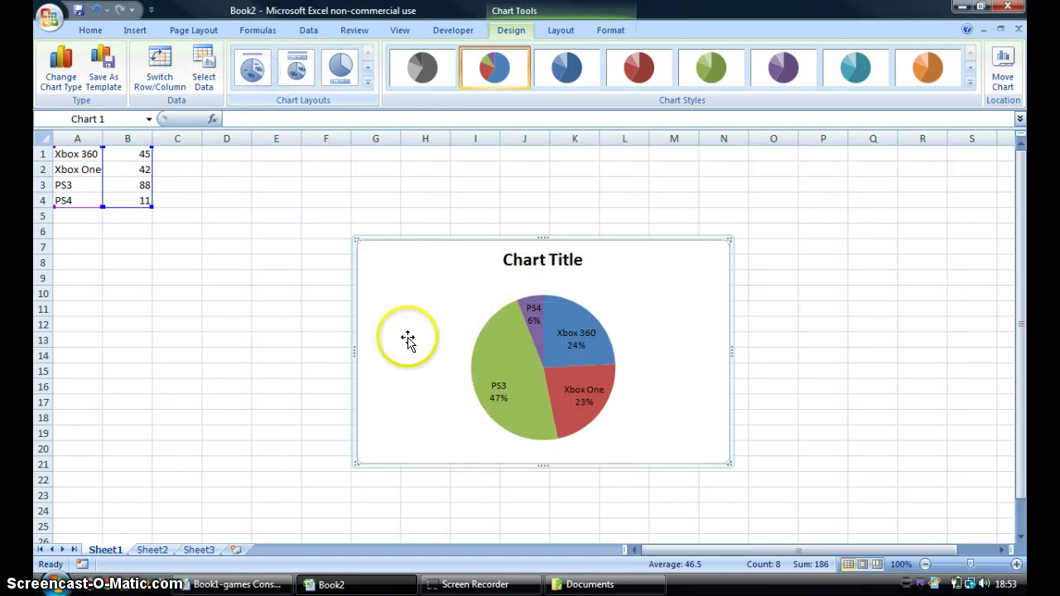
left_click(570, 305)
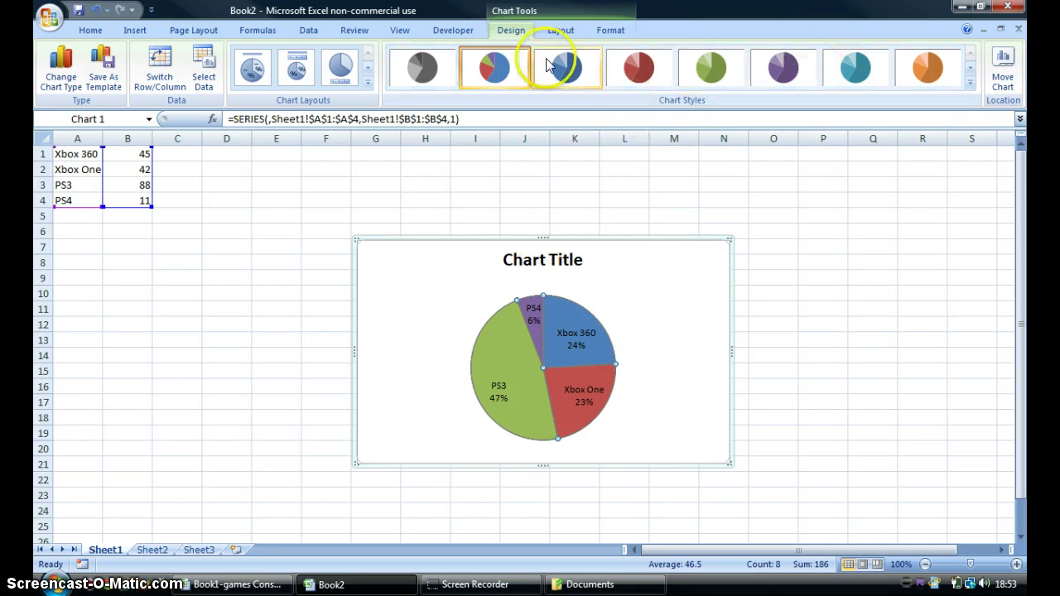
left_click(994, 76)
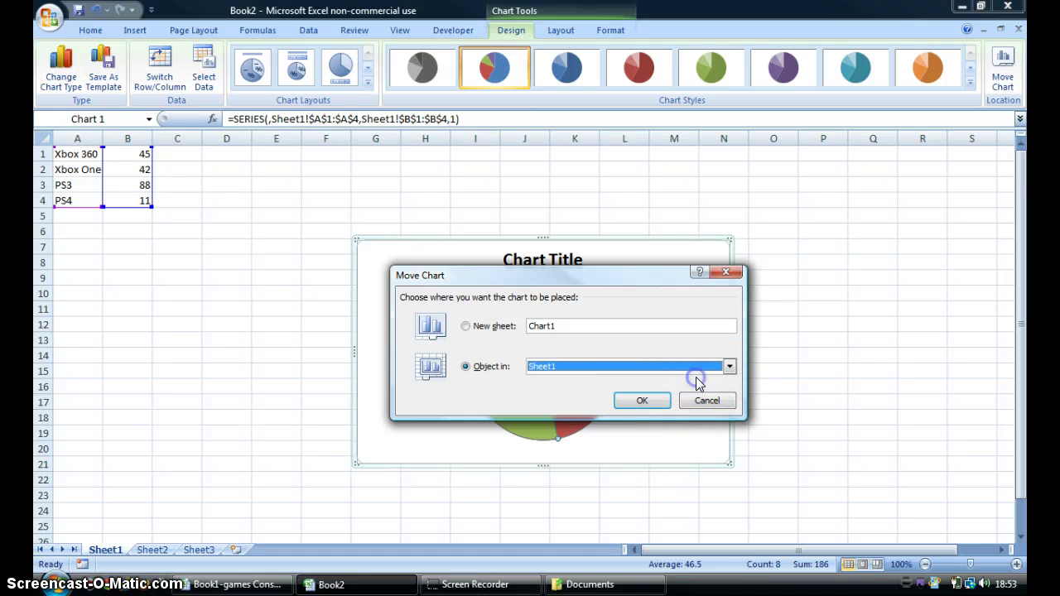
left_click(600, 326)
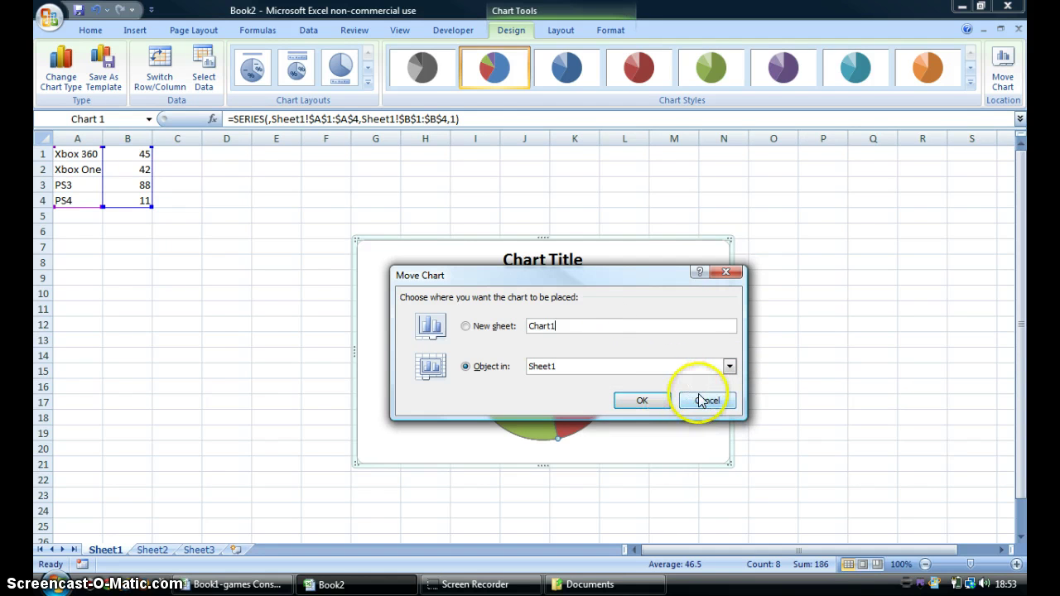
left_click(700, 401)
left_click(765, 324)
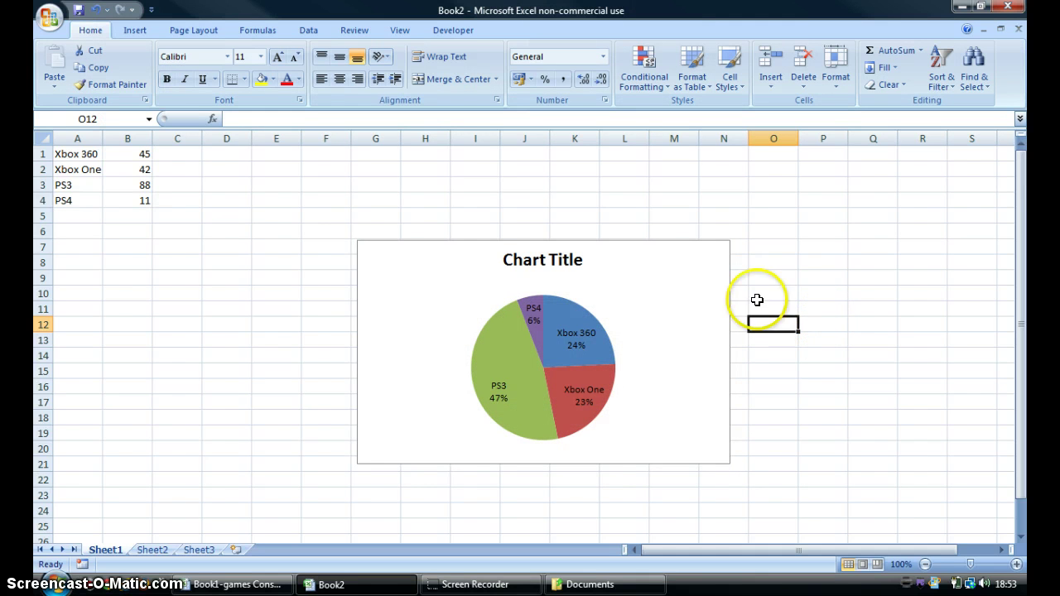
- Change the chart title from 'Chart Title' to 'Games Consoles'
left_click(540, 258)
left_click(539, 258)
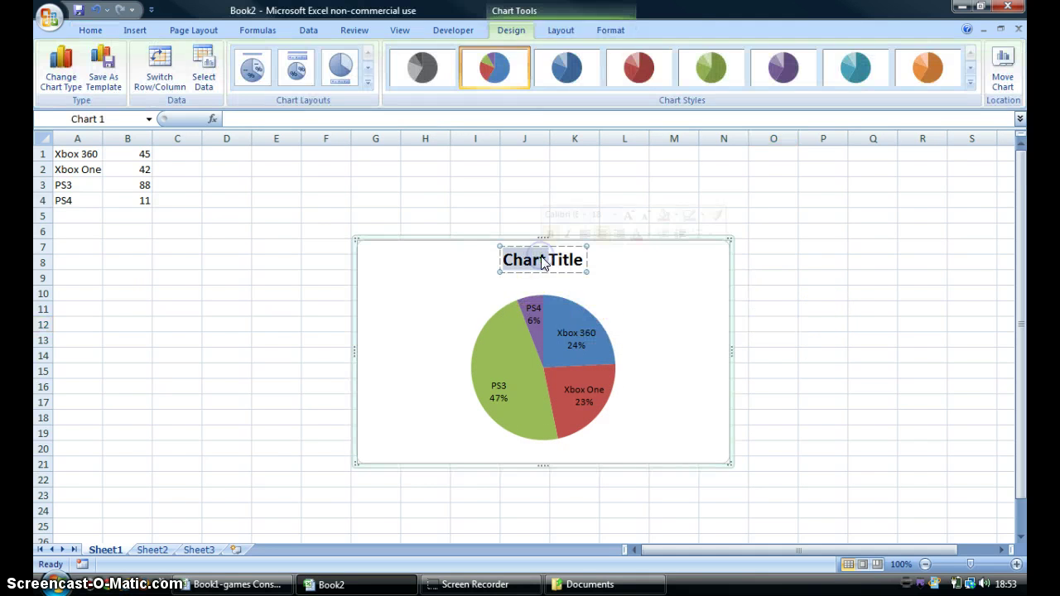
type("G")
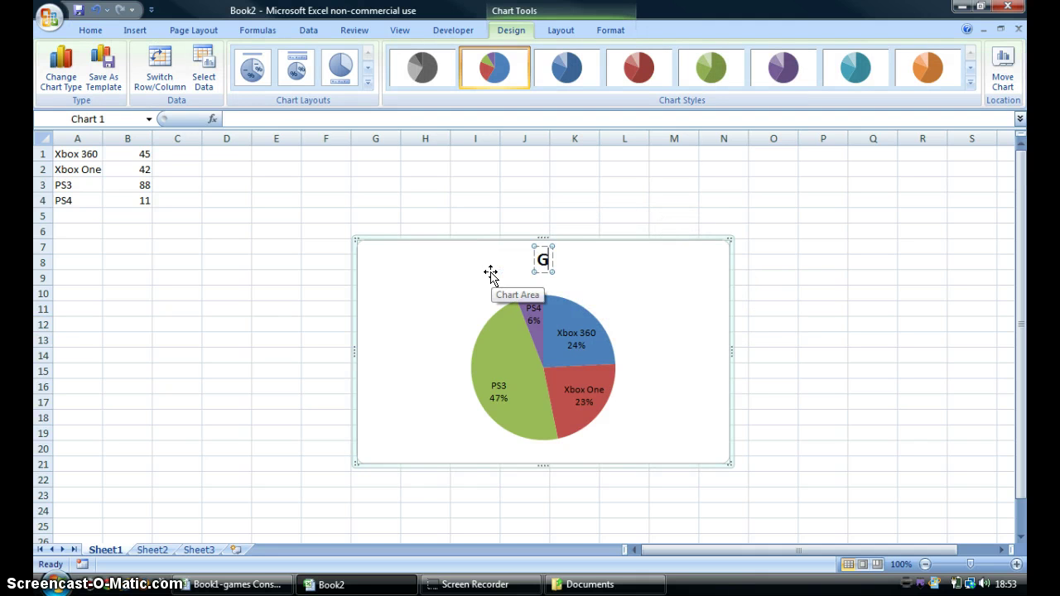
type("ames Consoles")
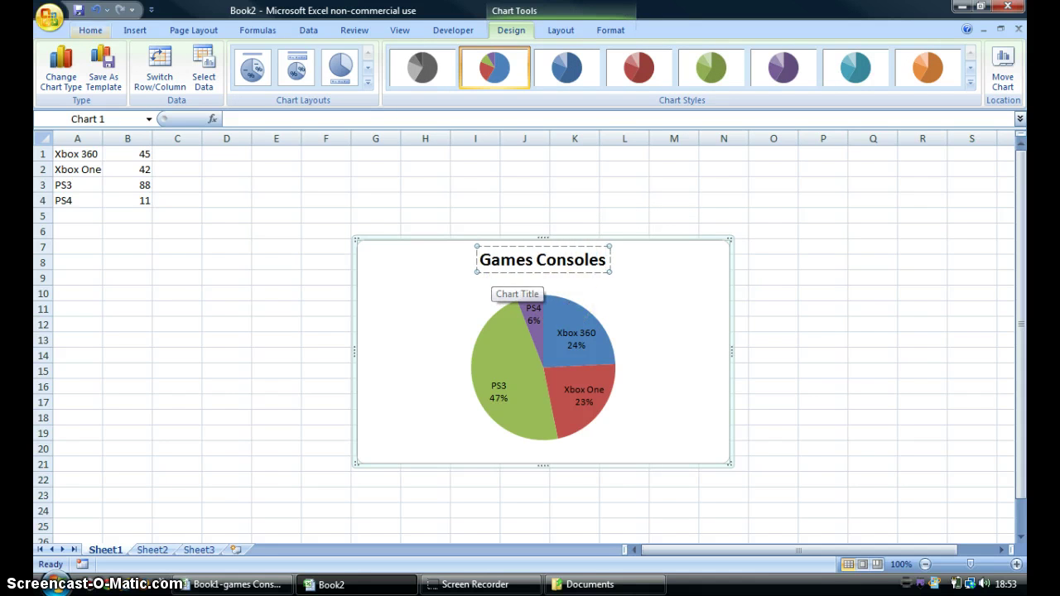
left_click(49, 16)
- Save the workbook as an Excel Workbook named Book2-games
mouse_move(83, 153)
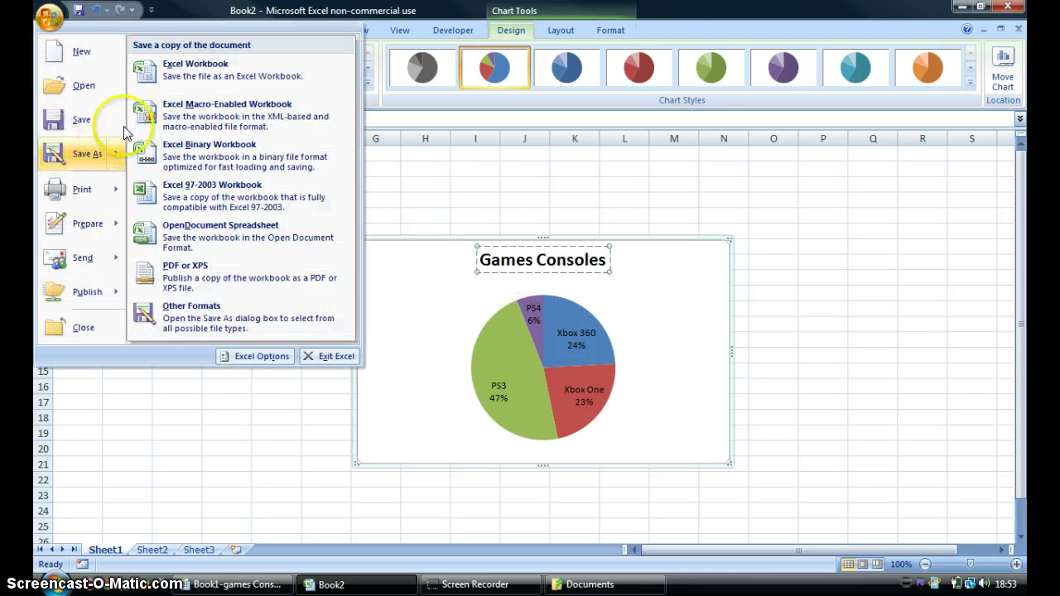
left_click(197, 76)
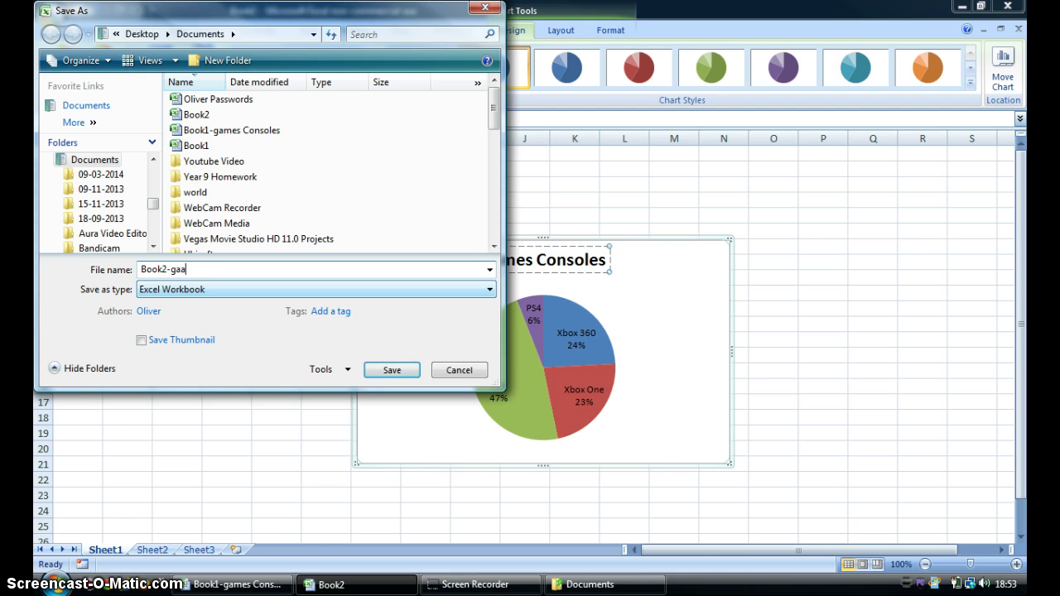
type("-games")
key("Return")
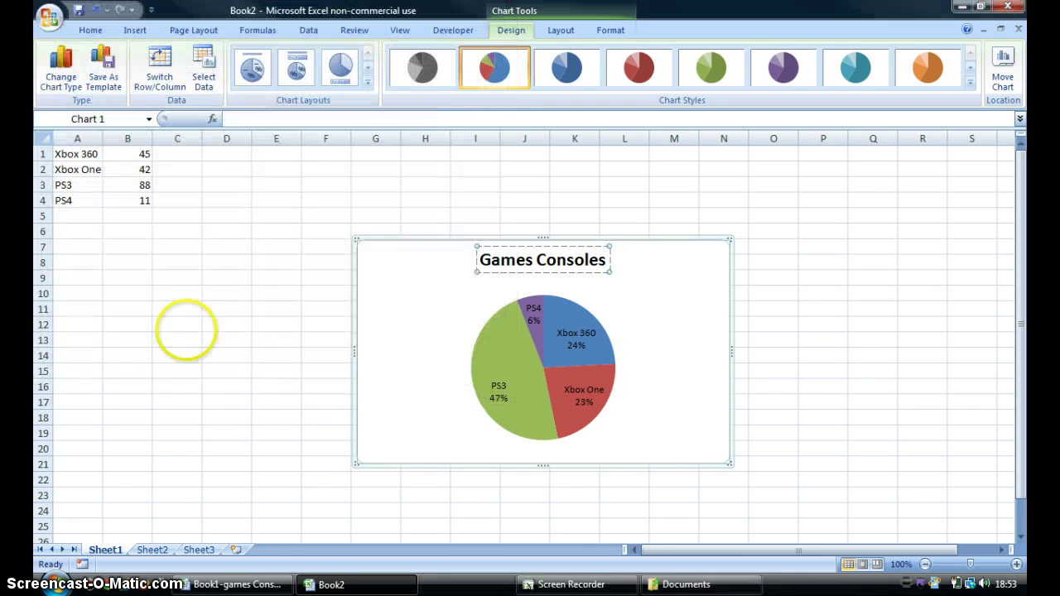